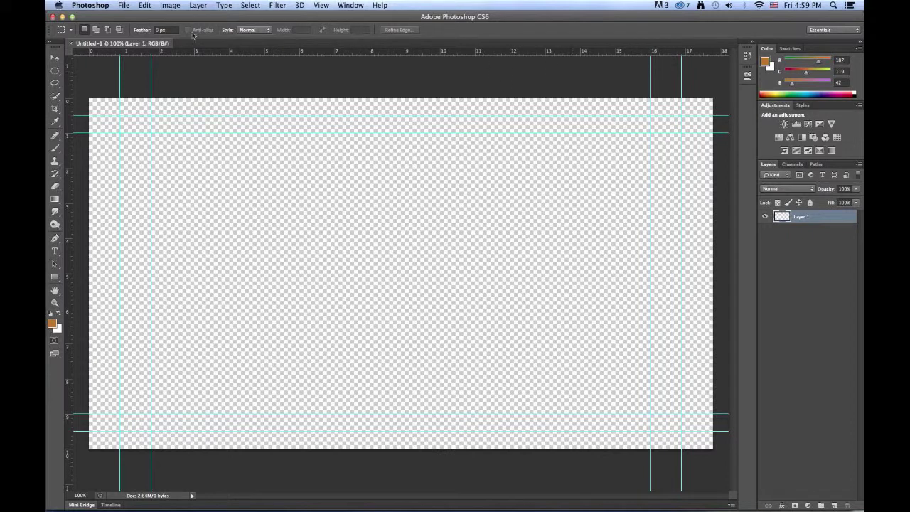
Save the untitled document as Under.psd in the 04_Layered_psd_ai folder of the tutorials folder on the Desktop.
click(125, 7)
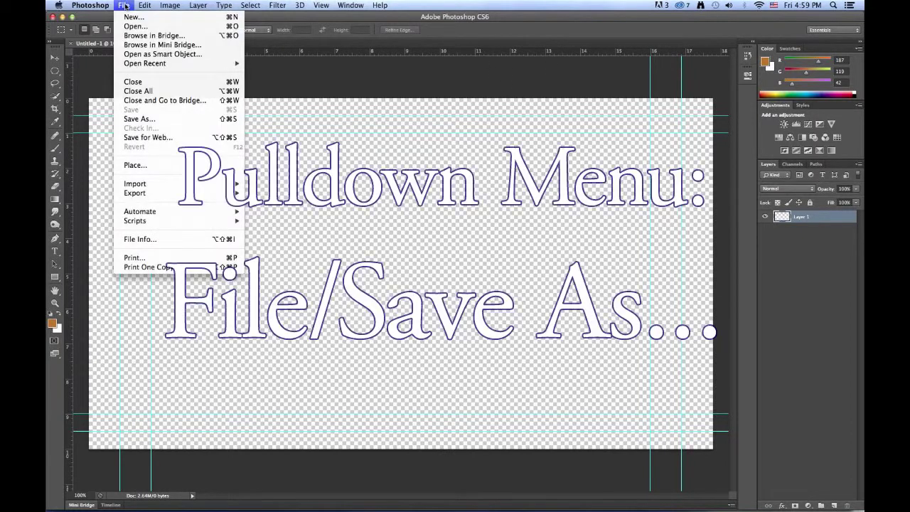
click(146, 118)
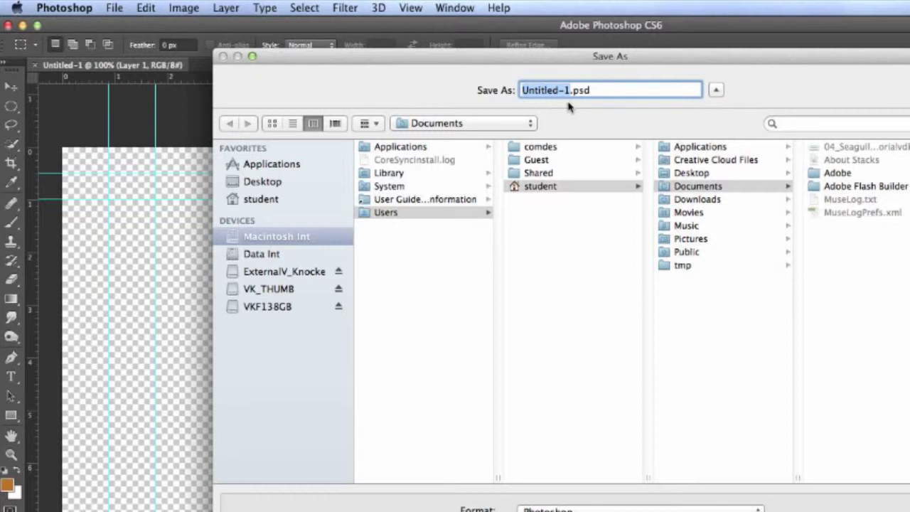
text(Under)
click(256, 183)
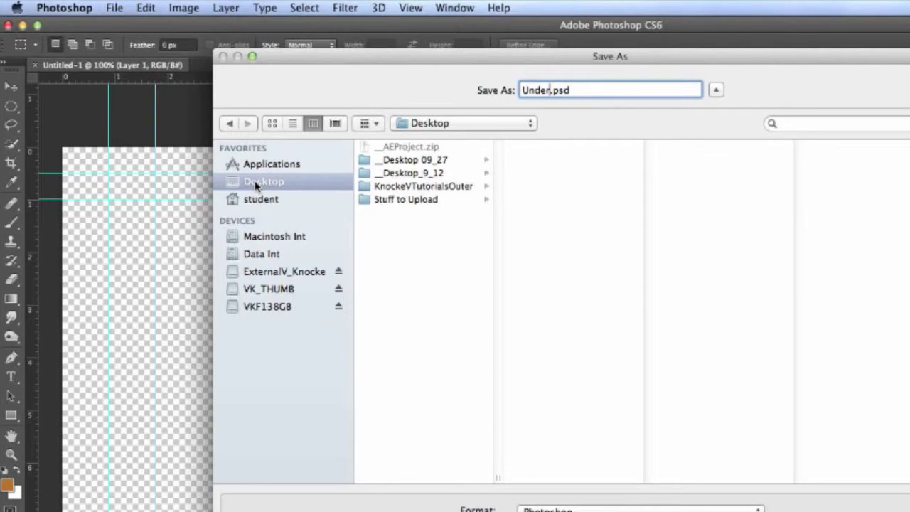
click(395, 187)
click(558, 239)
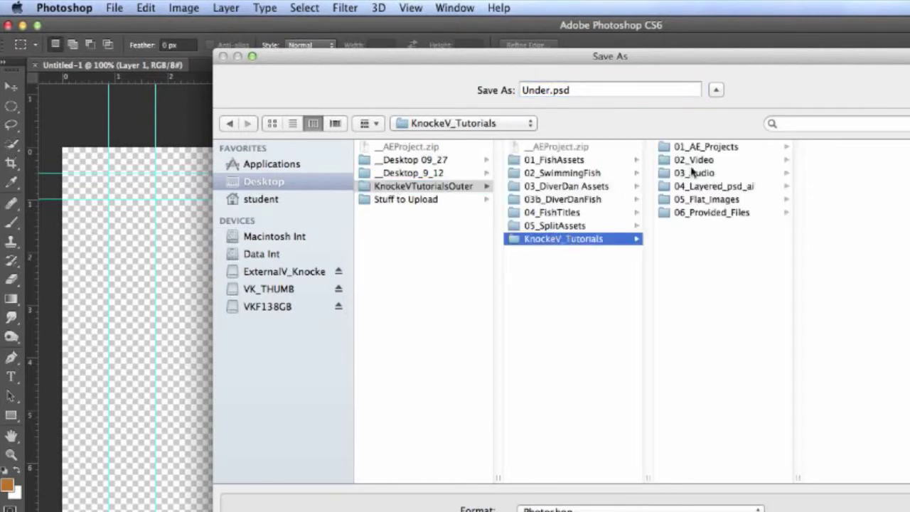
click(715, 187)
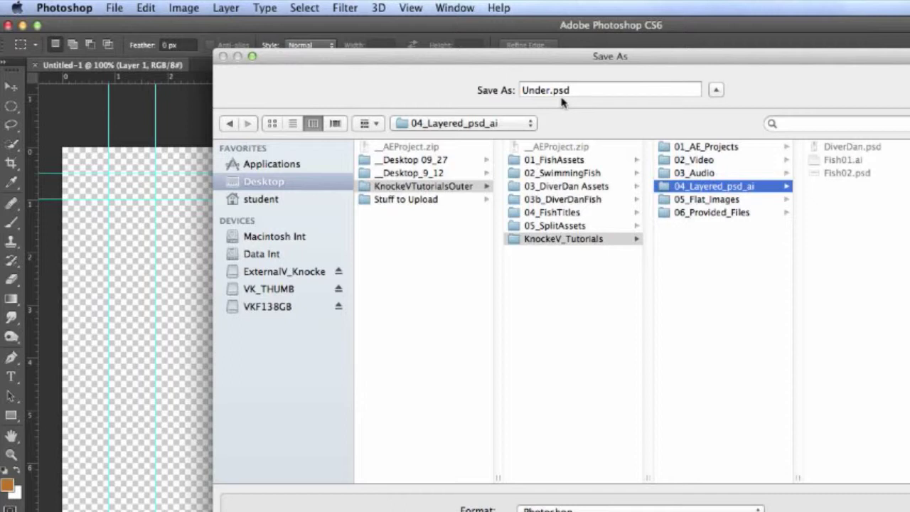
key(Return)
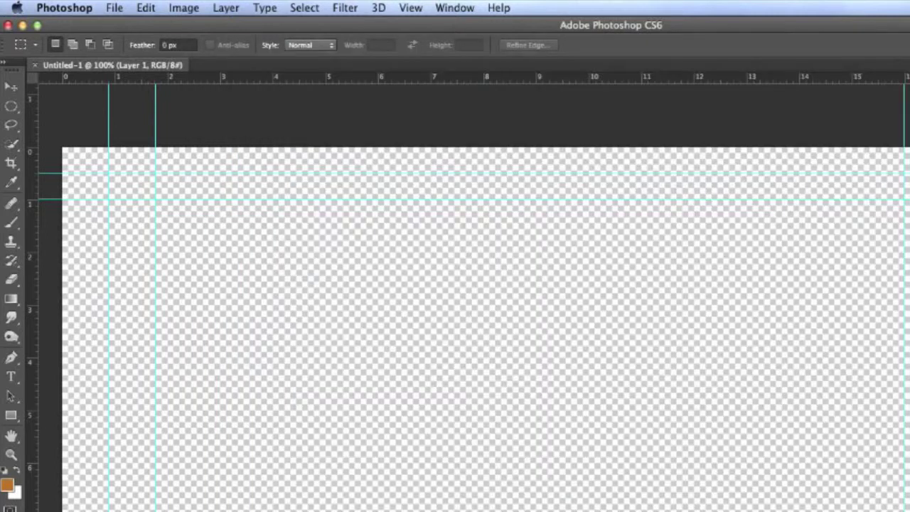
click(768, 330)
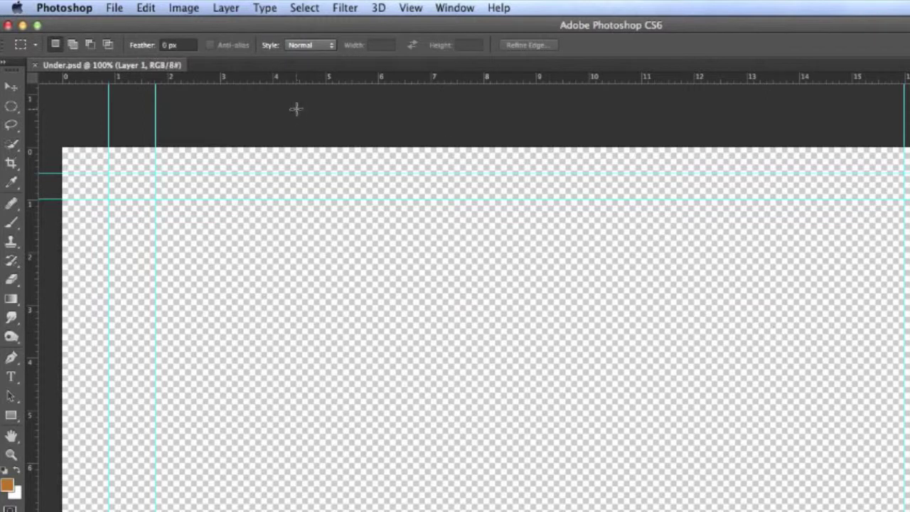
Activate the Type tool and choose the Helvetica Neue font in Bold style.
click(11, 379)
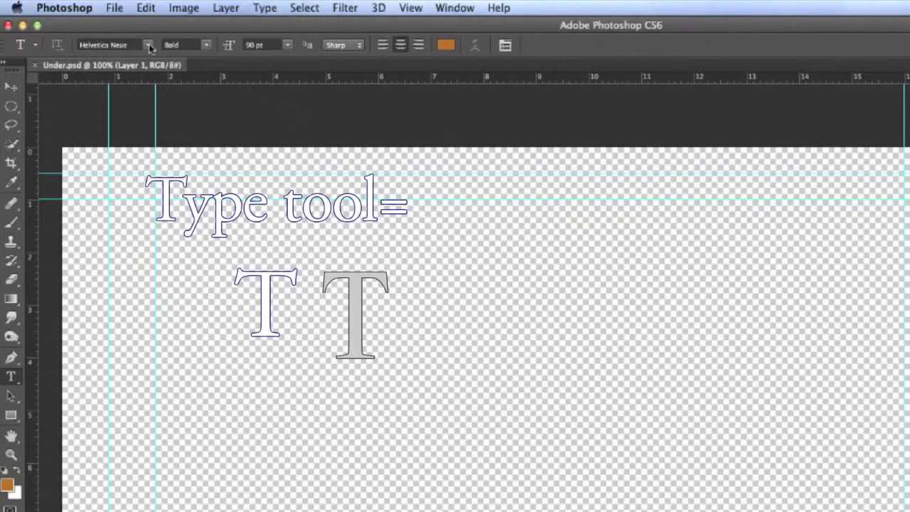
click(148, 47)
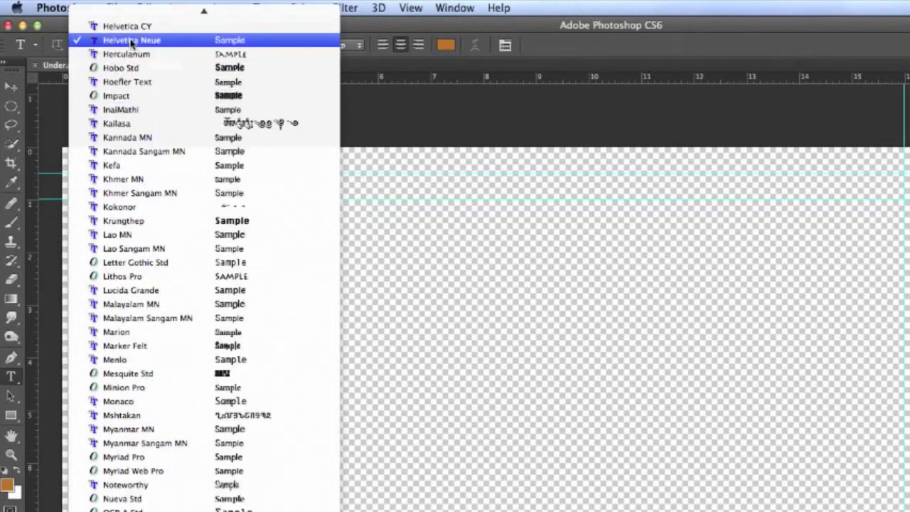
click(131, 41)
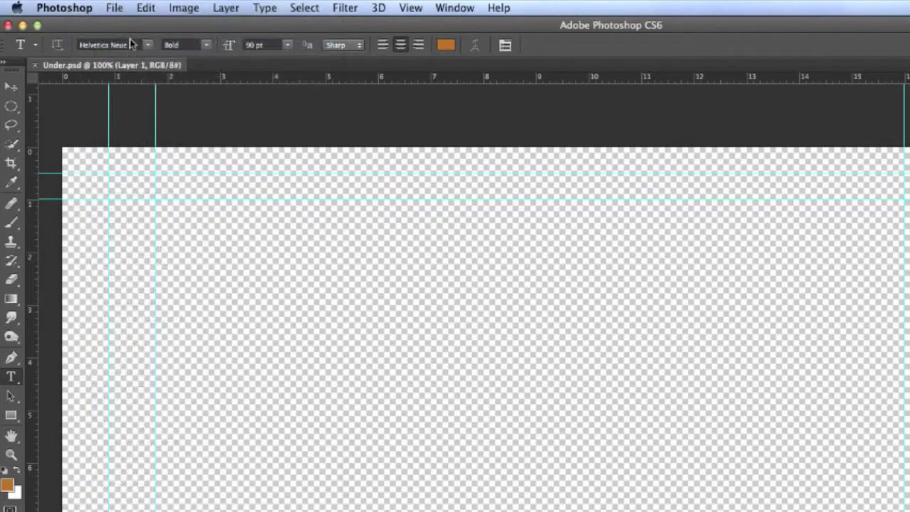
click(205, 47)
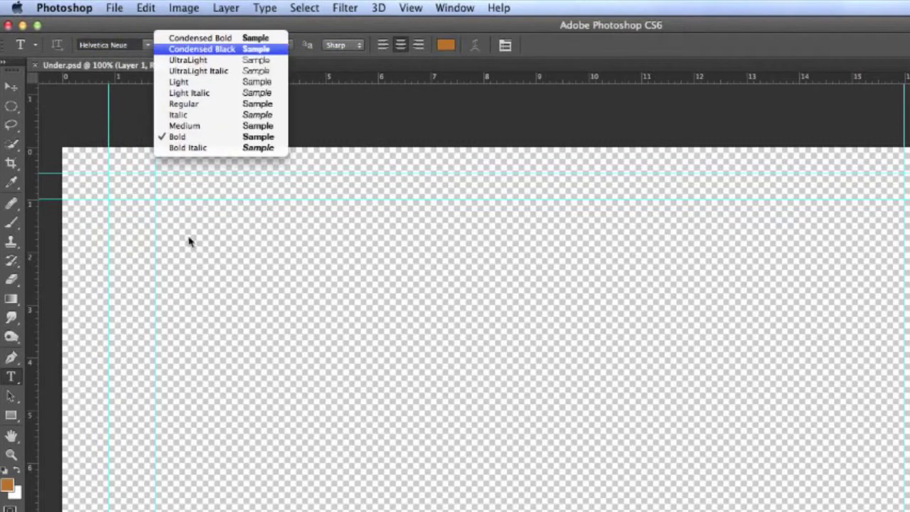
click(177, 136)
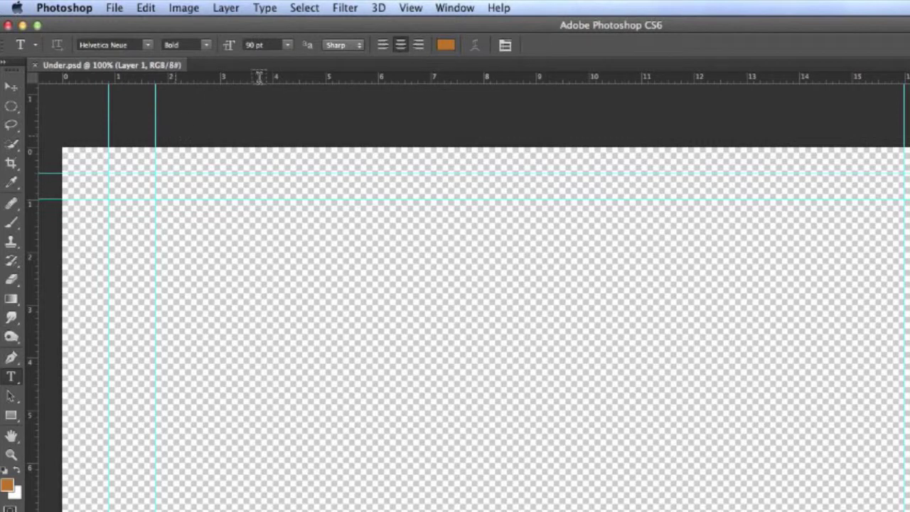
Set the type size to 90 pt.
click(254, 45)
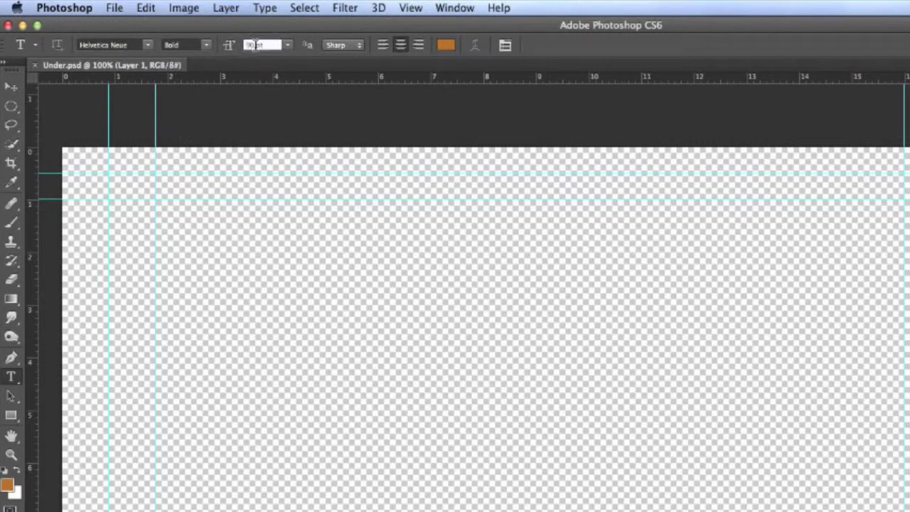
double_click(253, 45)
text(30)
click(288, 45)
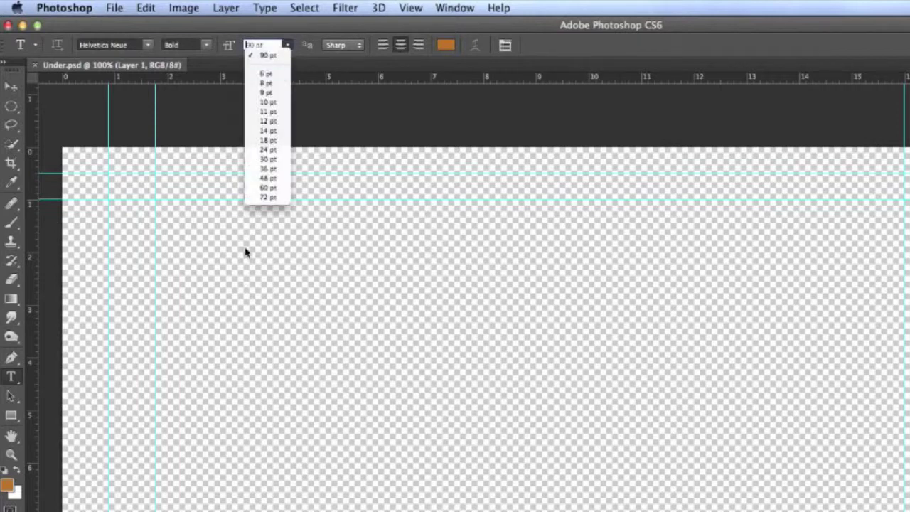
click(259, 27)
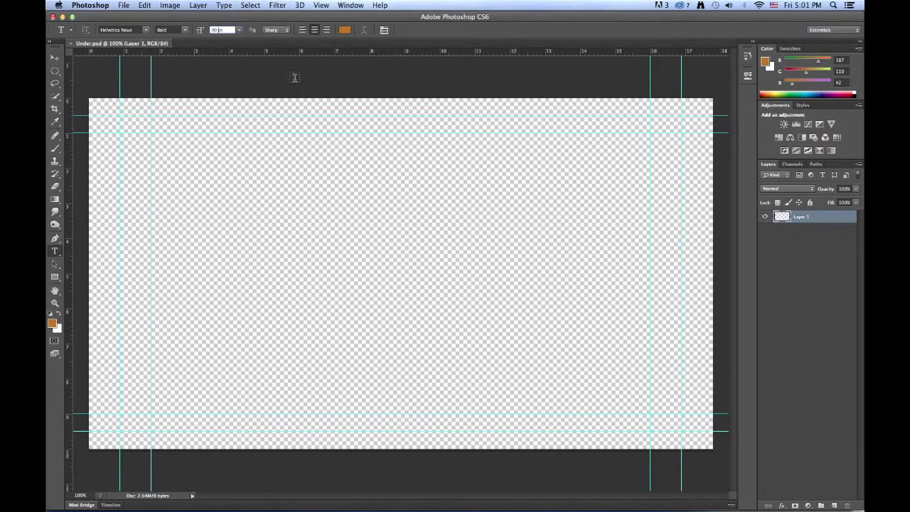
Change the text color to a brighter orange, RGB 223, 125, 15.
click(344, 31)
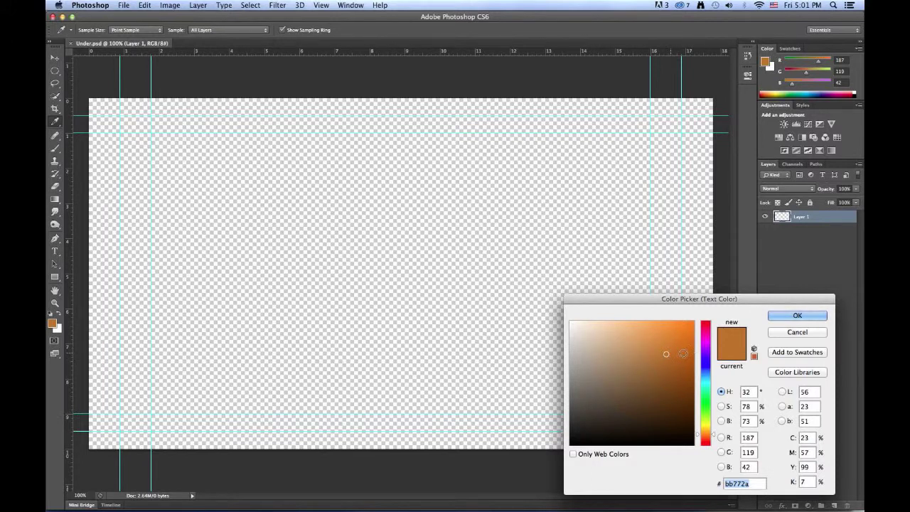
click(668, 355)
mouse_move(668, 354)
mouse_down()
mouse_move(683, 354)
mouse_move(685, 336)
mouse_up()
click(788, 317)
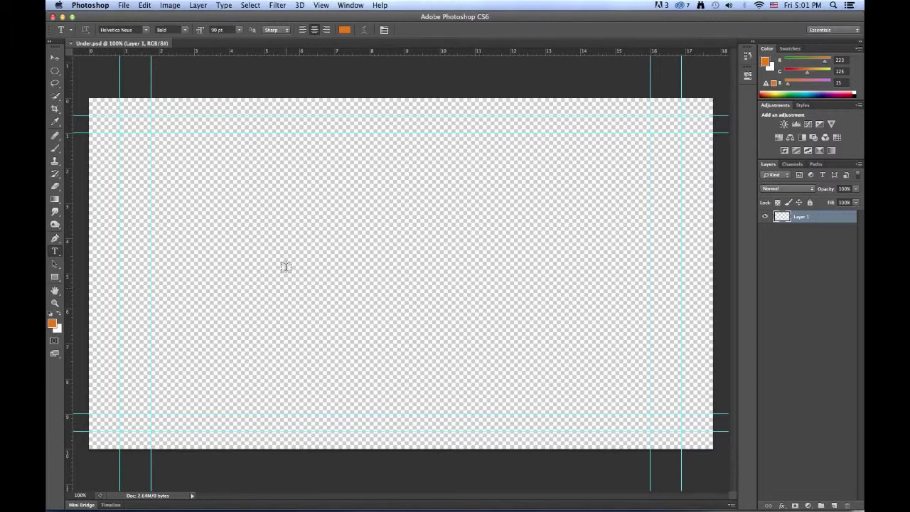
Add the text "Under The Sea" near the middle of the canvas.
click(376, 265)
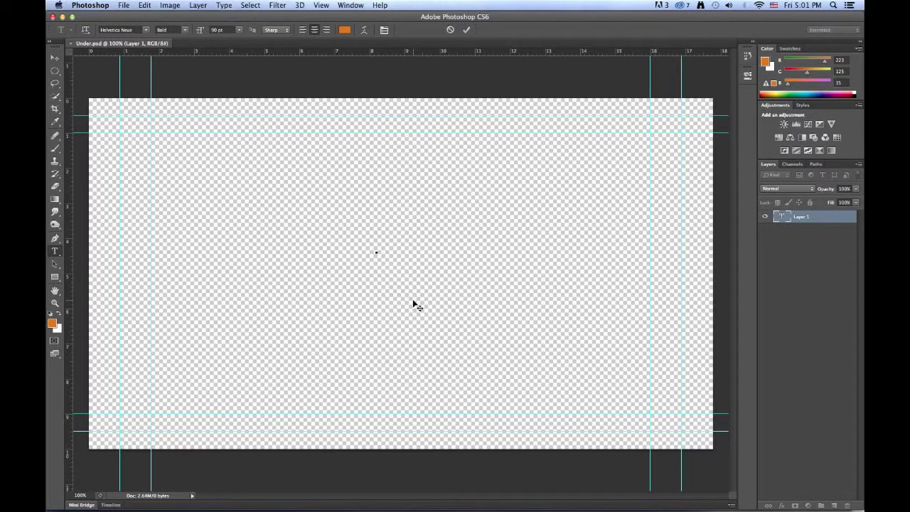
text(Under The )
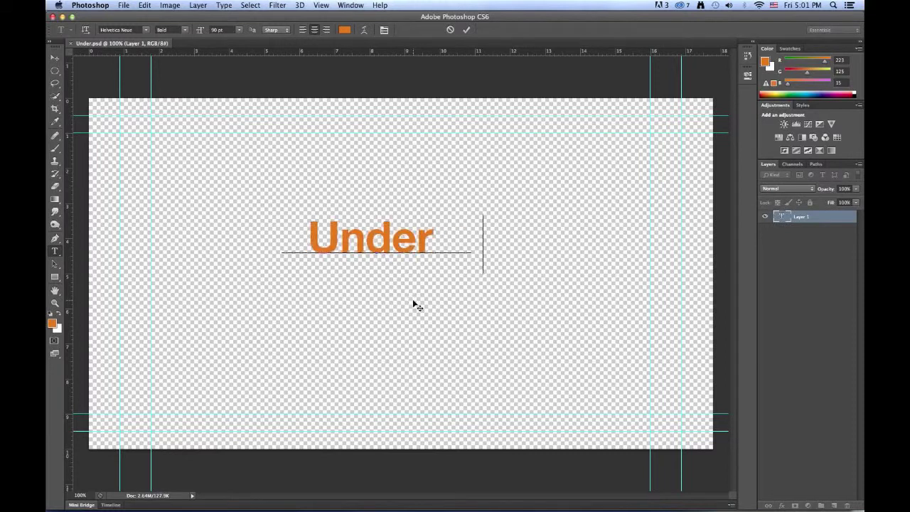
text(Sea)
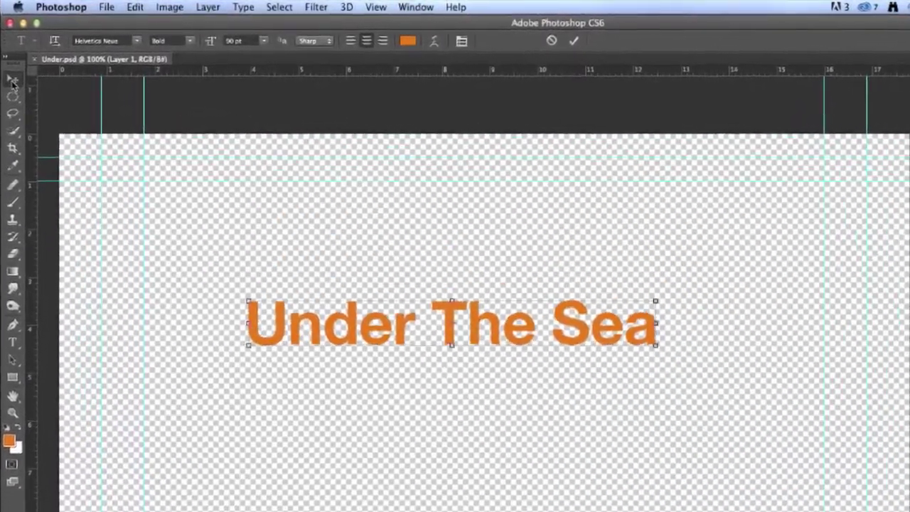
Center the "Under The Sea" text vertically and horizontally on the whole canvas and save the document.
click(24, 76)
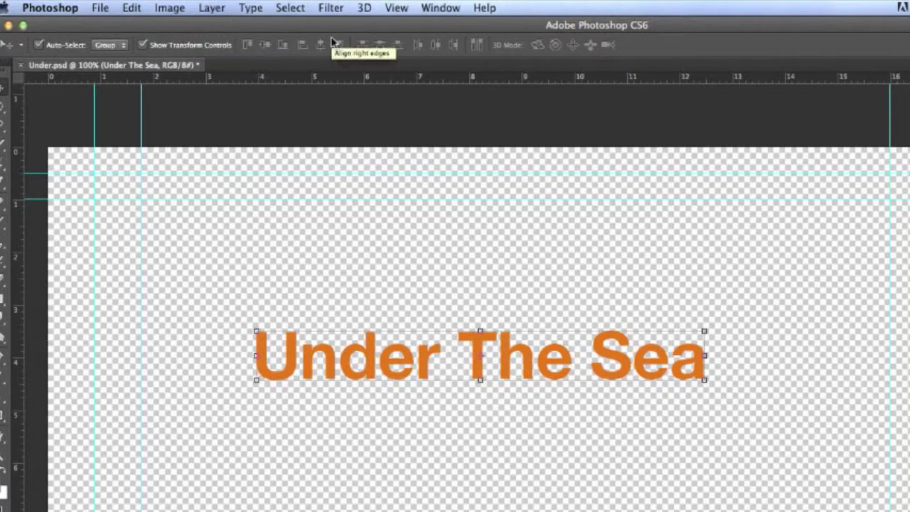
key(super+a)
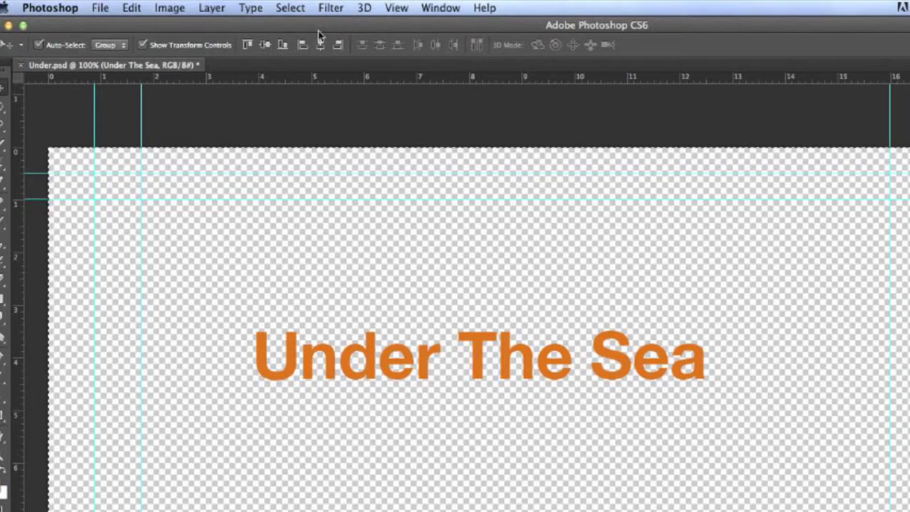
click(264, 45)
click(321, 45)
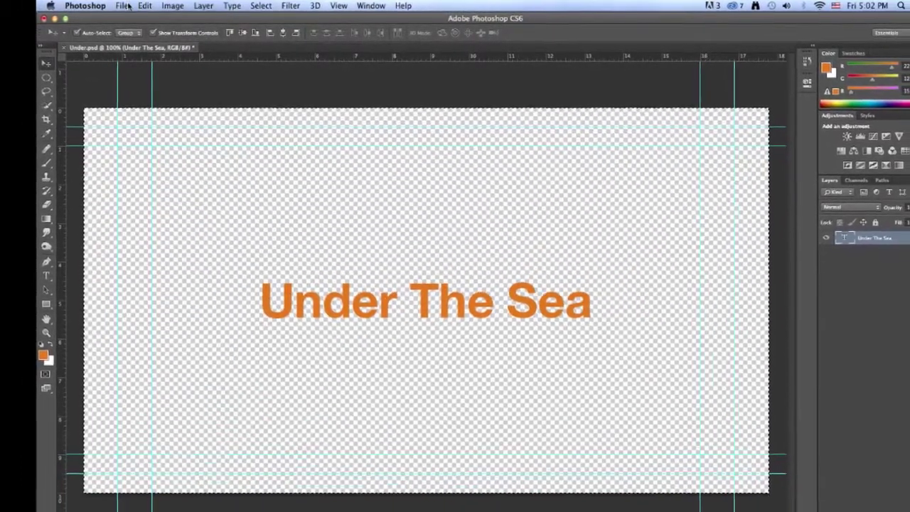
click(120, 5)
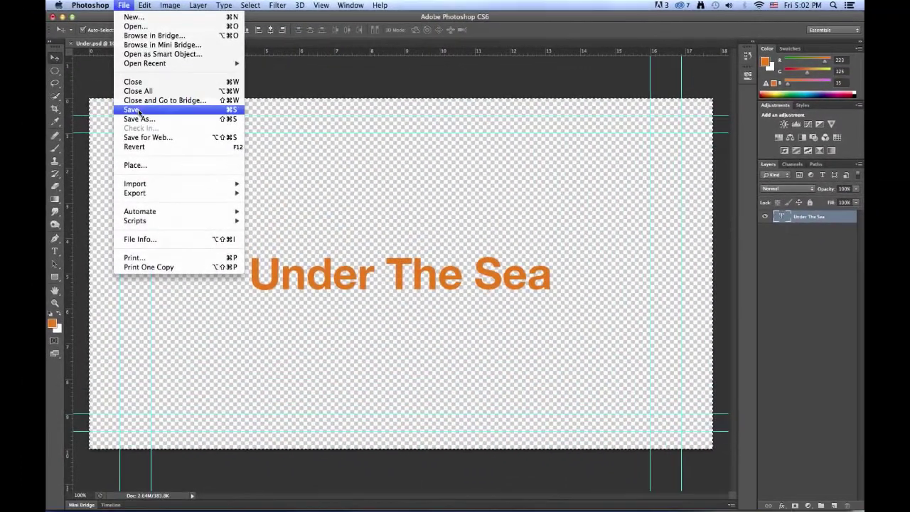
click(134, 111)
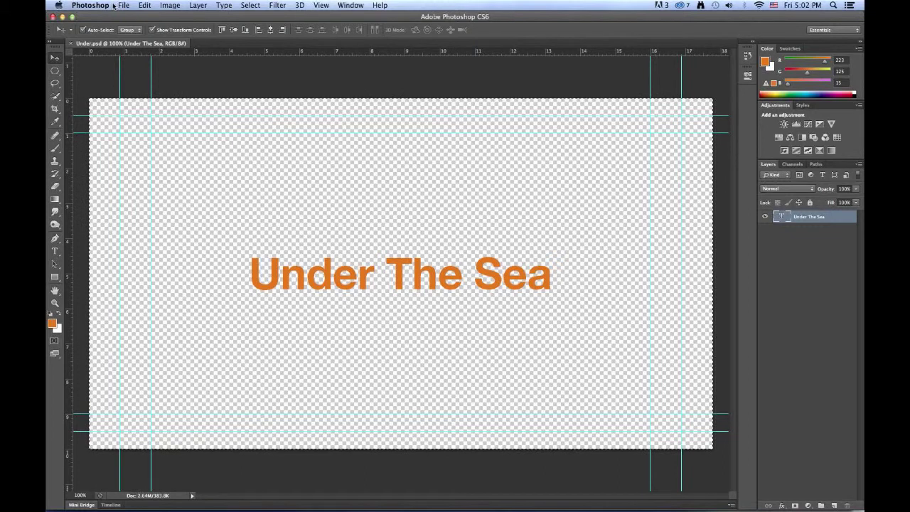
Close the Under.psd document and quit Photoshop.
click(121, 6)
click(133, 81)
click(91, 6)
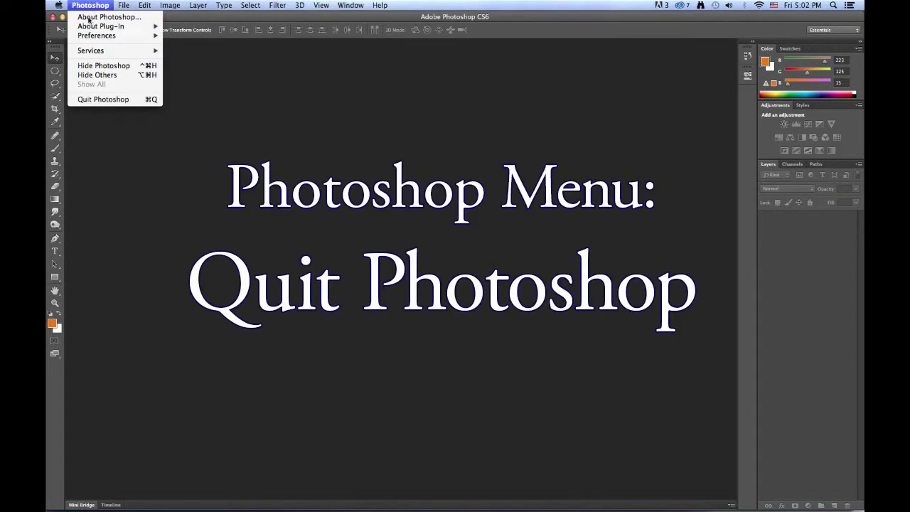
click(100, 99)
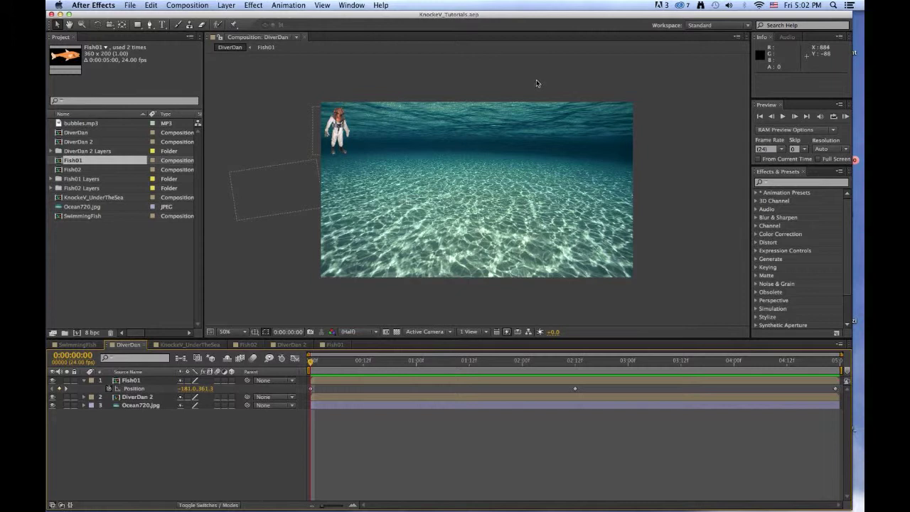
Start a file import into the project and select Under.psd from the 04_Layered_psd_ai folder of the tutorials project on the Desktop.
right_click(81, 285)
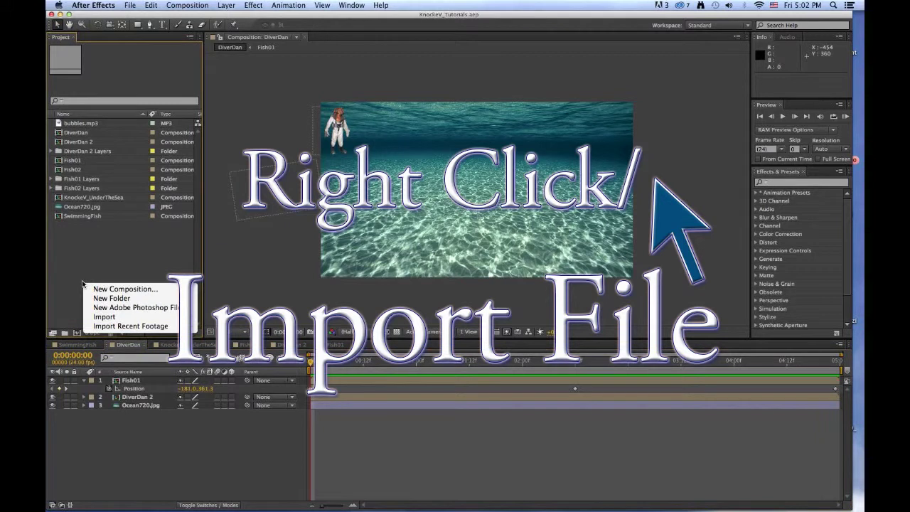
mouse_move(108, 318)
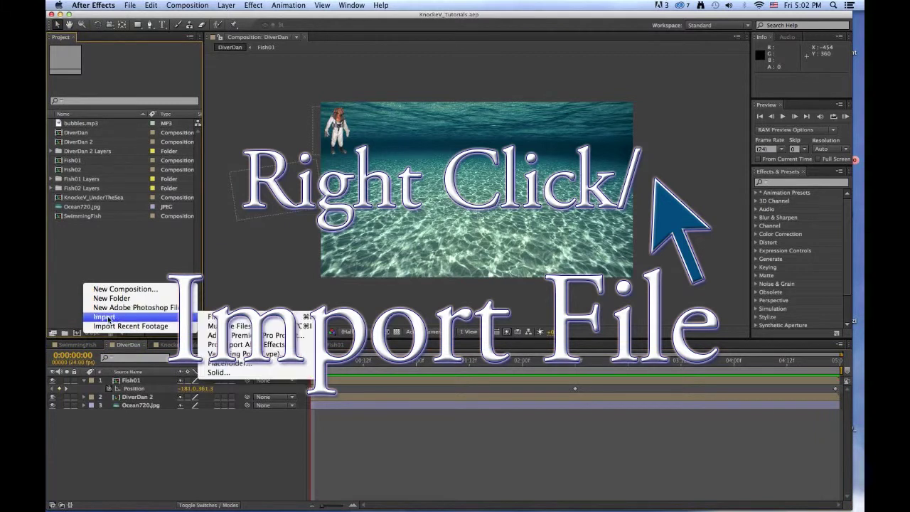
click(221, 317)
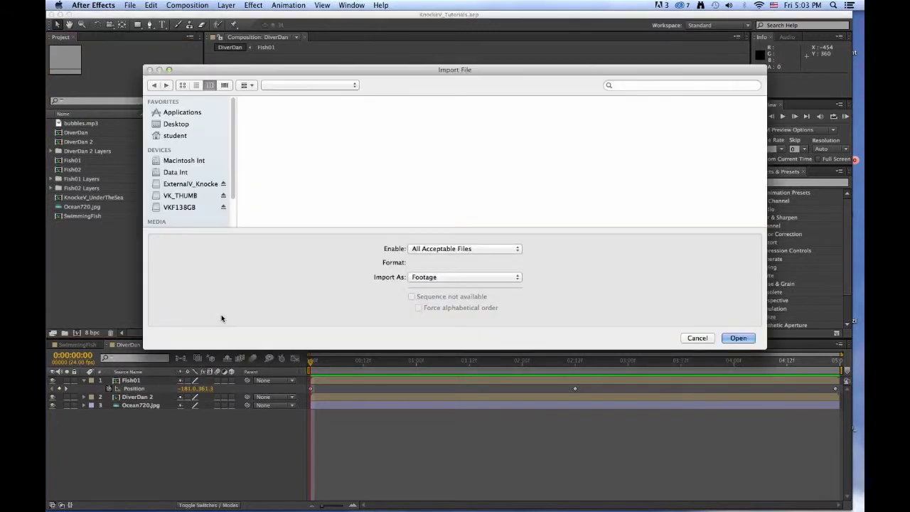
click(183, 125)
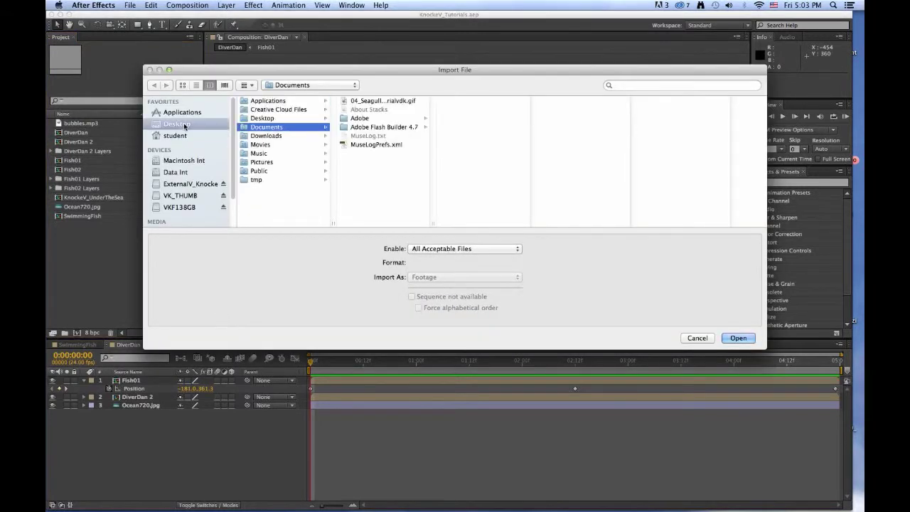
click(280, 128)
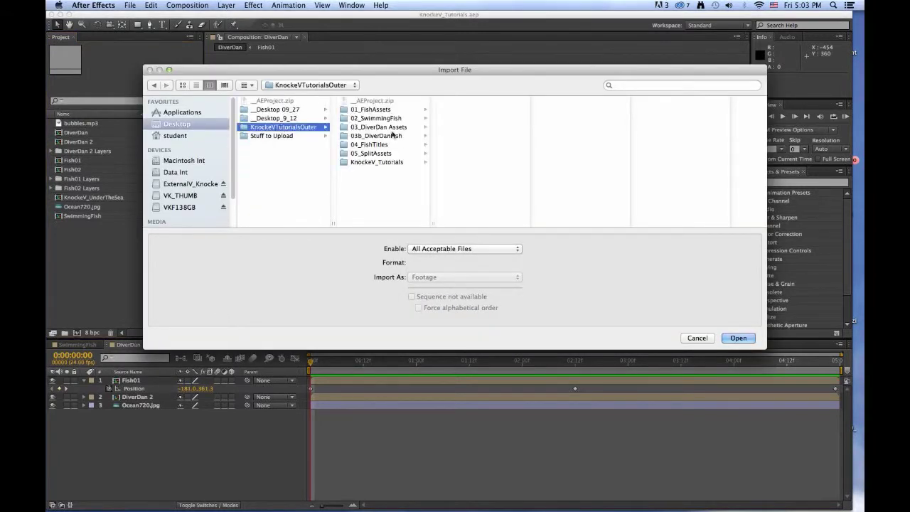
click(390, 163)
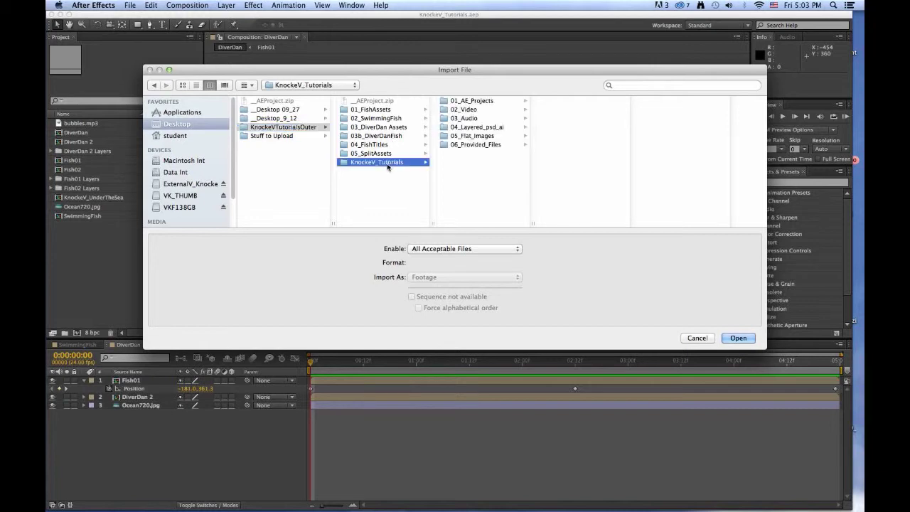
click(497, 128)
click(568, 127)
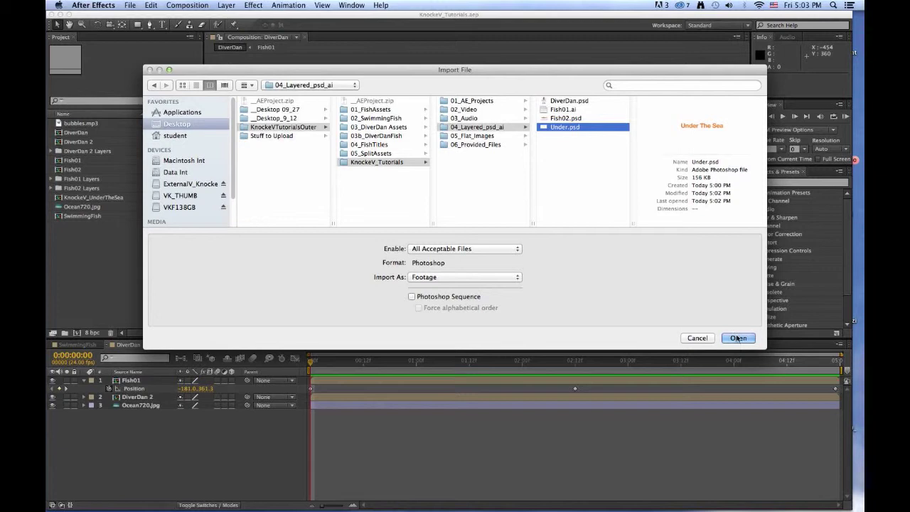
Import Under.psd as Composition - Retain Layer Sizes with Editable Layer Styles.
click(509, 278)
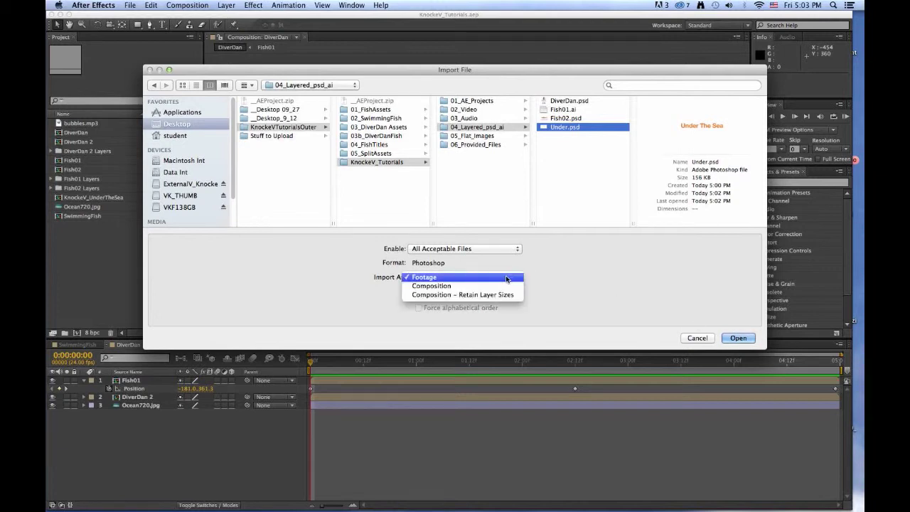
click(455, 295)
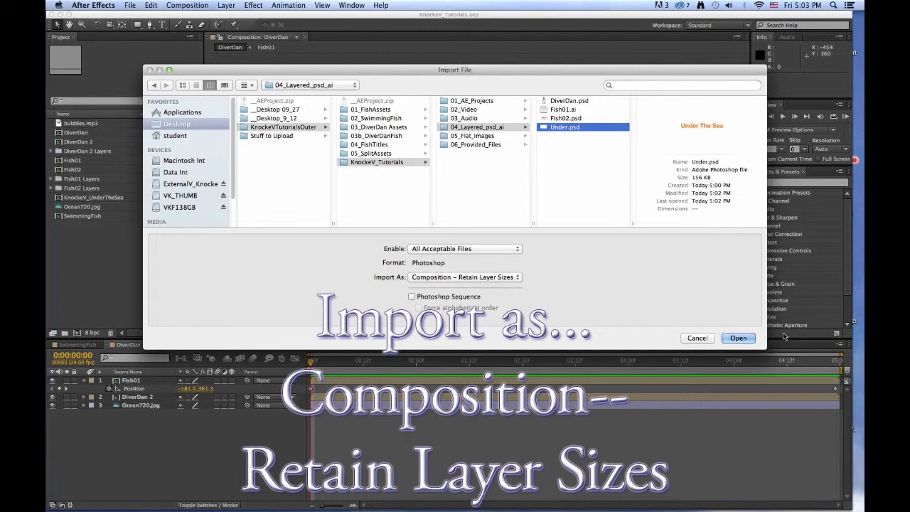
click(740, 338)
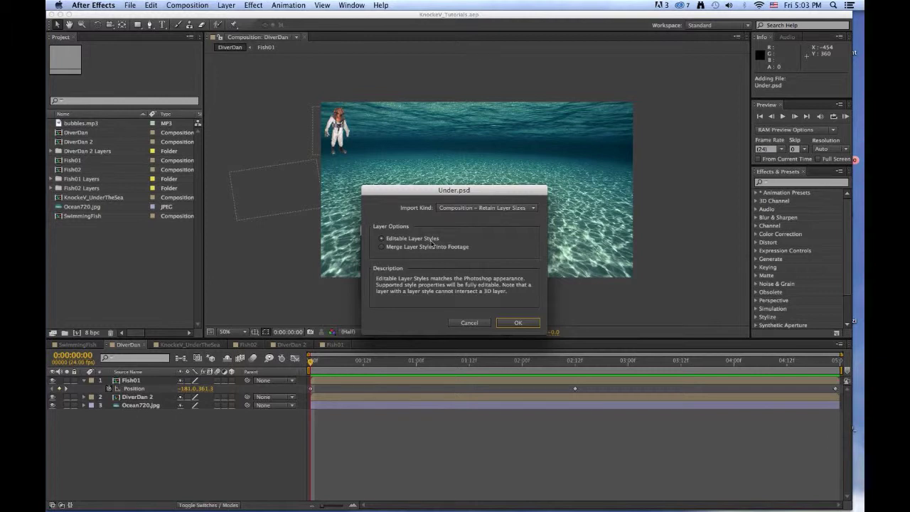
click(518, 324)
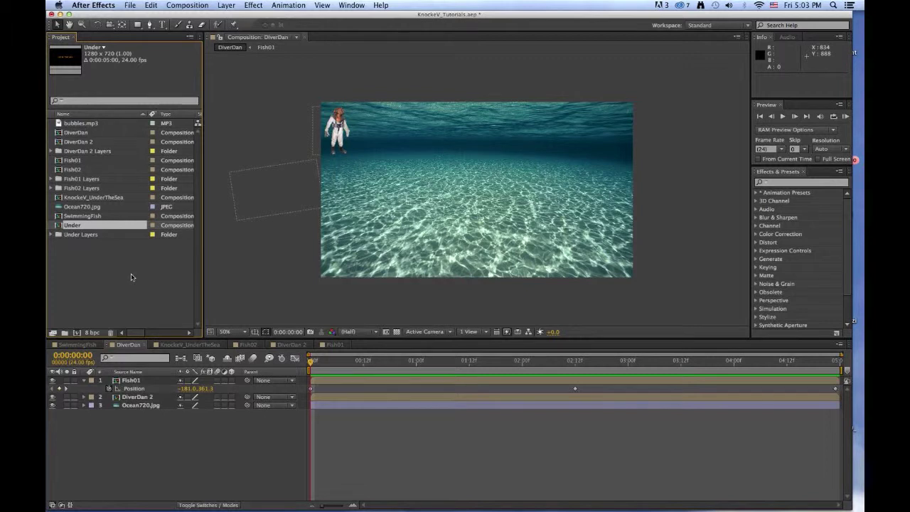
Open the Under composition and convert its "Under The Sea" layer to editable text.
double_click(60, 225)
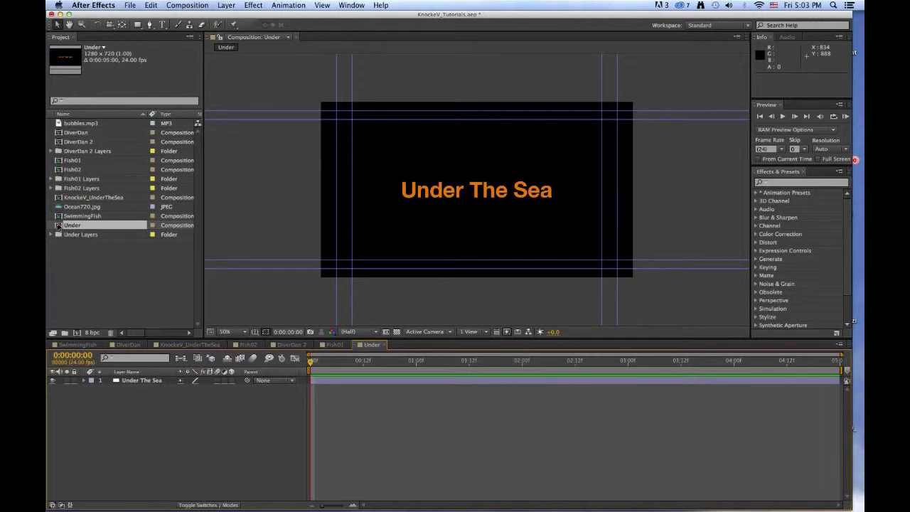
click(122, 381)
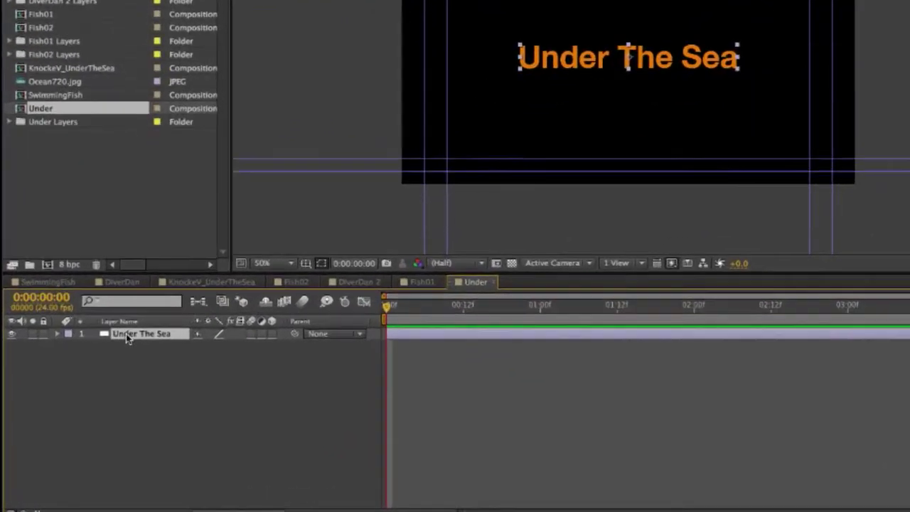
right_click(123, 383)
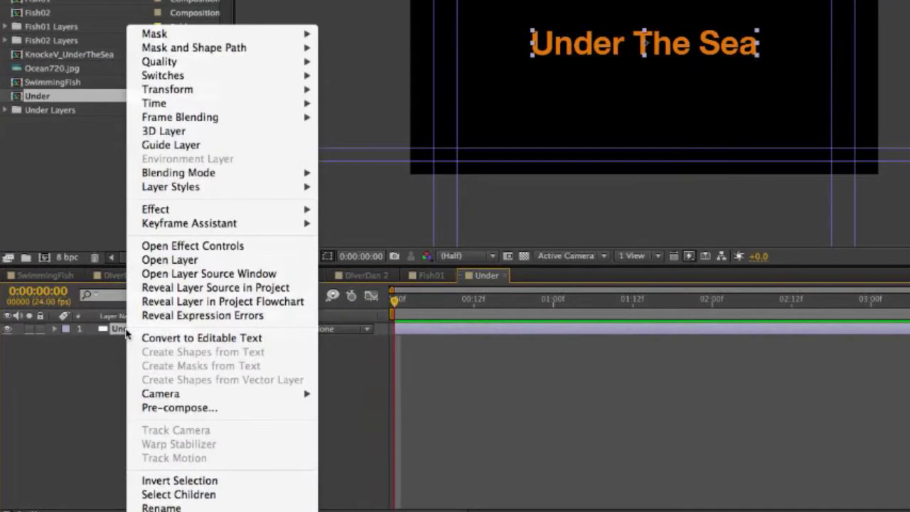
click(161, 341)
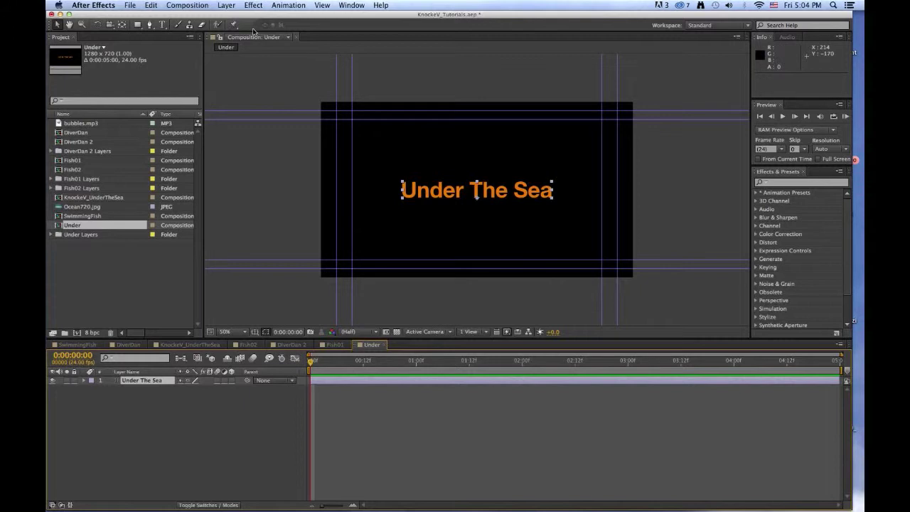
Create a 1280 x 720 px deep royal blue solid, RGB 18, 57, 155, and place it beneath the "Under The Sea" text layer.
click(226, 5)
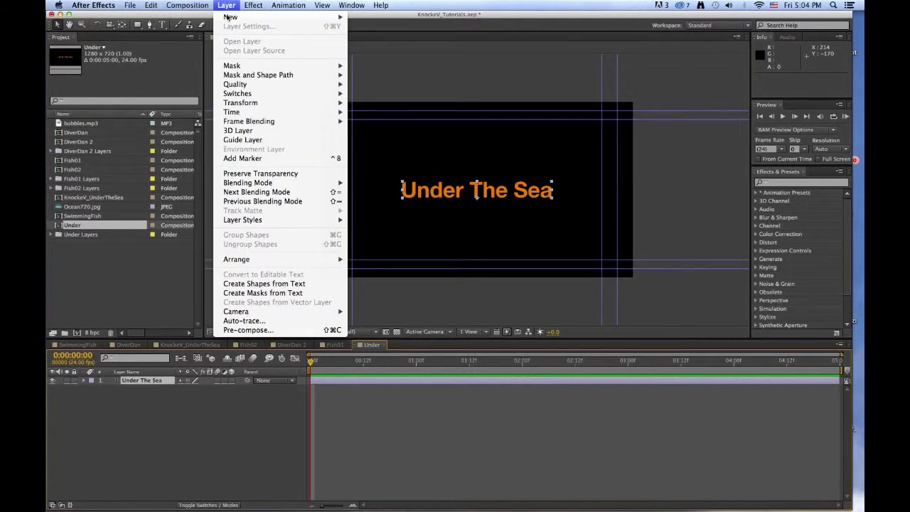
mouse_move(230, 24)
click(367, 29)
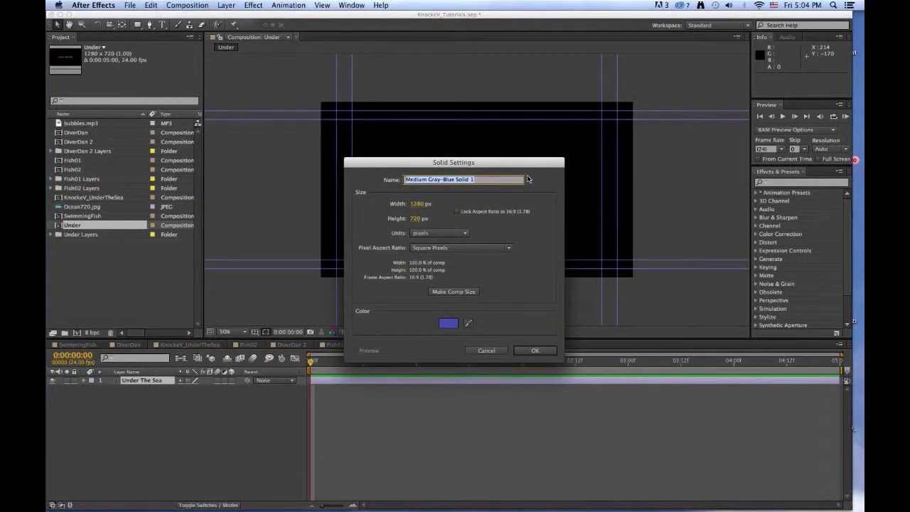
click(446, 323)
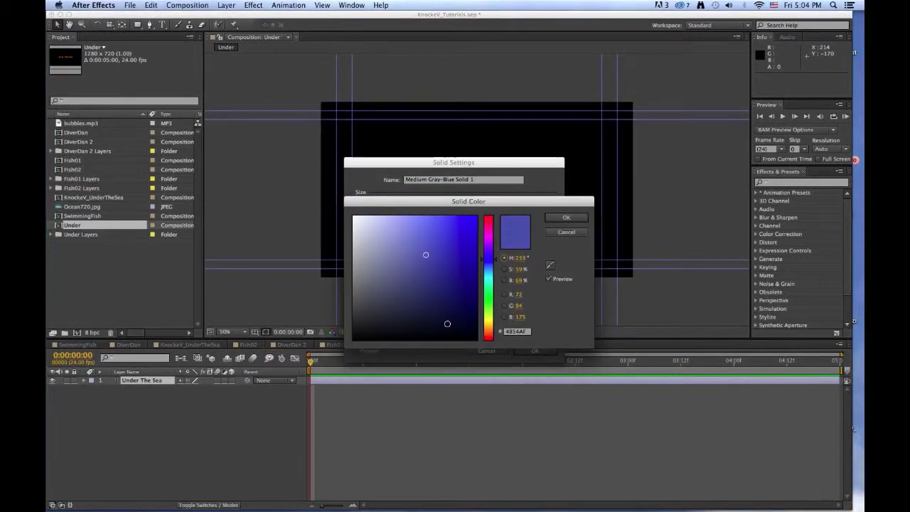
click(498, 261)
drag(498, 261, 495, 265)
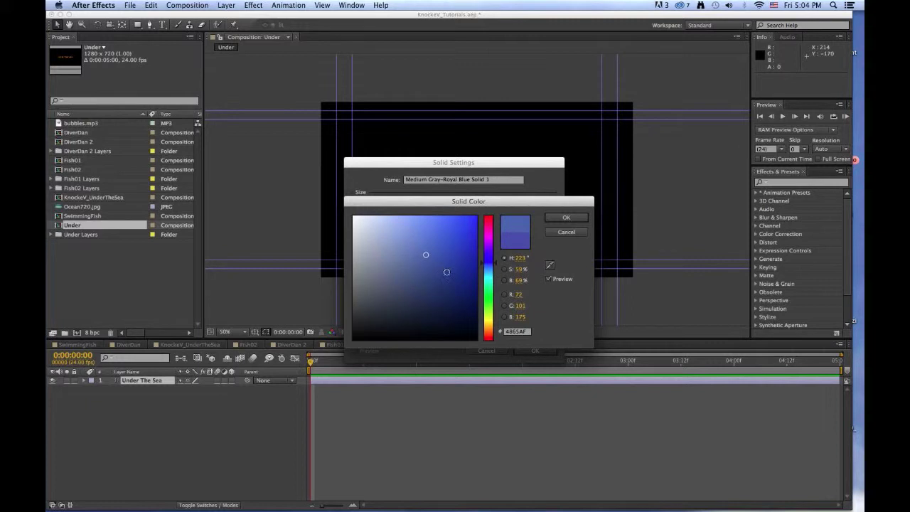
click(462, 265)
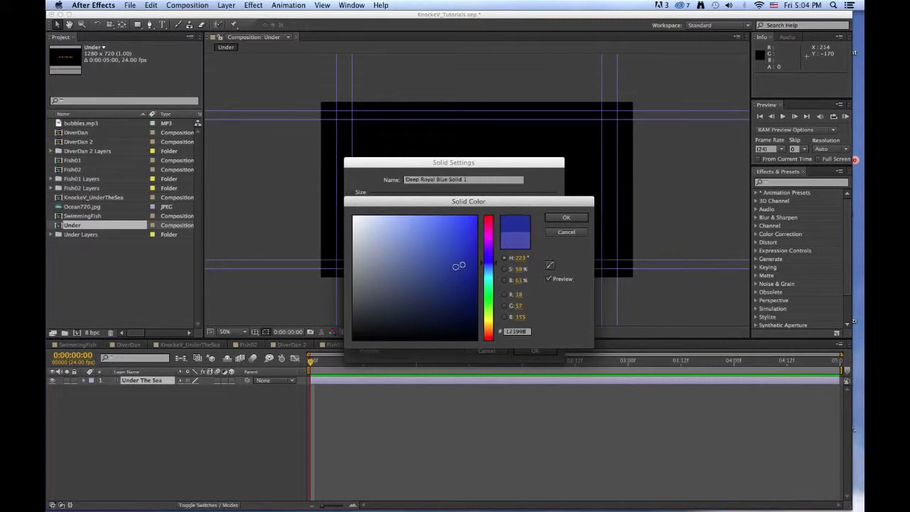
click(565, 219)
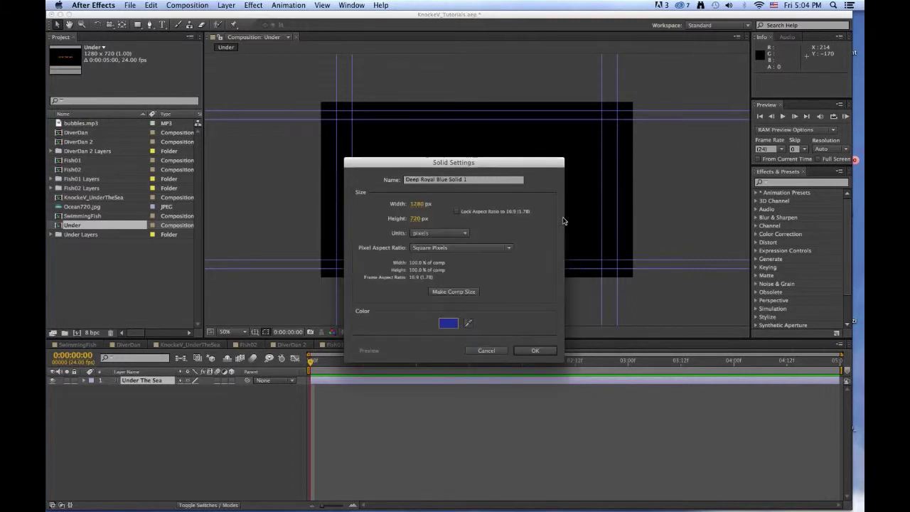
click(535, 351)
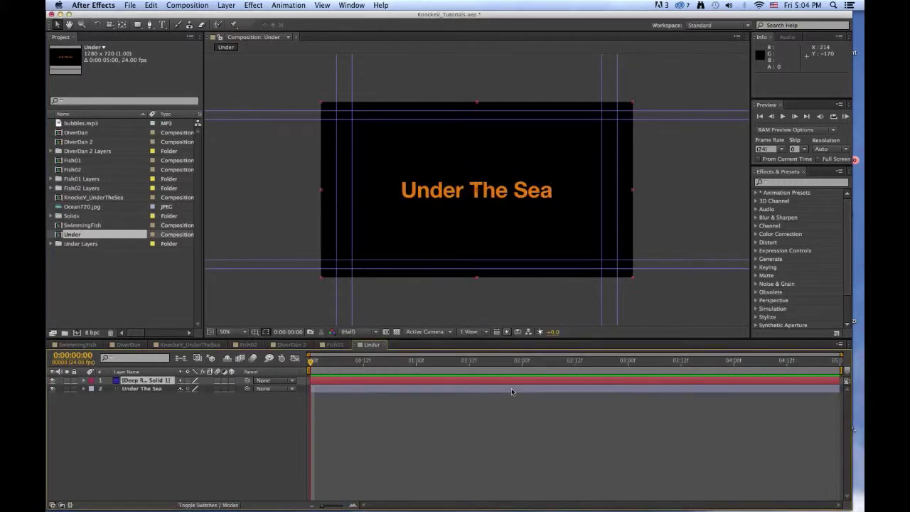
drag(116, 384, 112, 391)
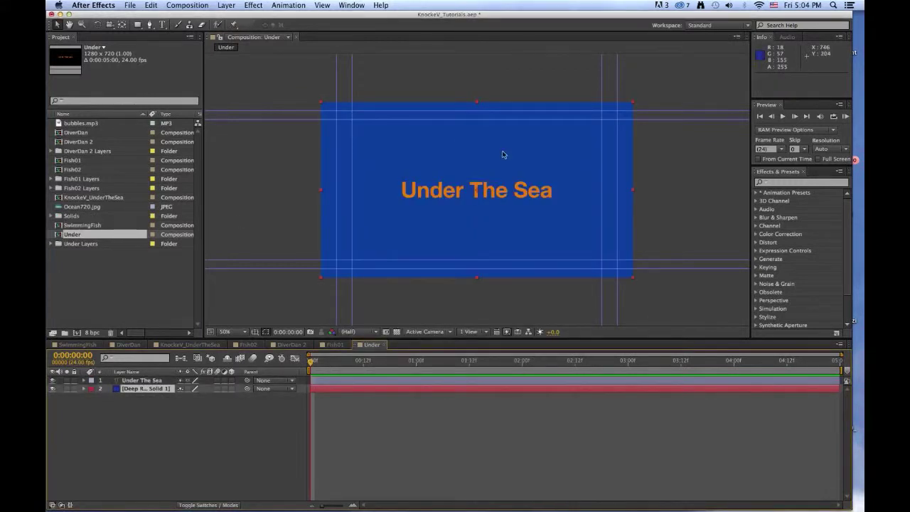
Browse the animation presets in Adobe Bridge and apply Evaporate from the Text > Blurs folder to the "Under The Sea" layer.
click(142, 382)
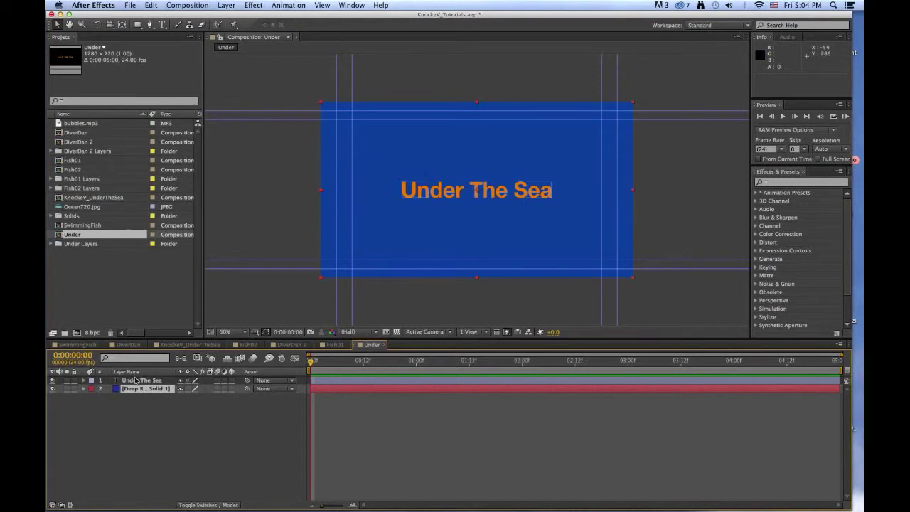
click(142, 382)
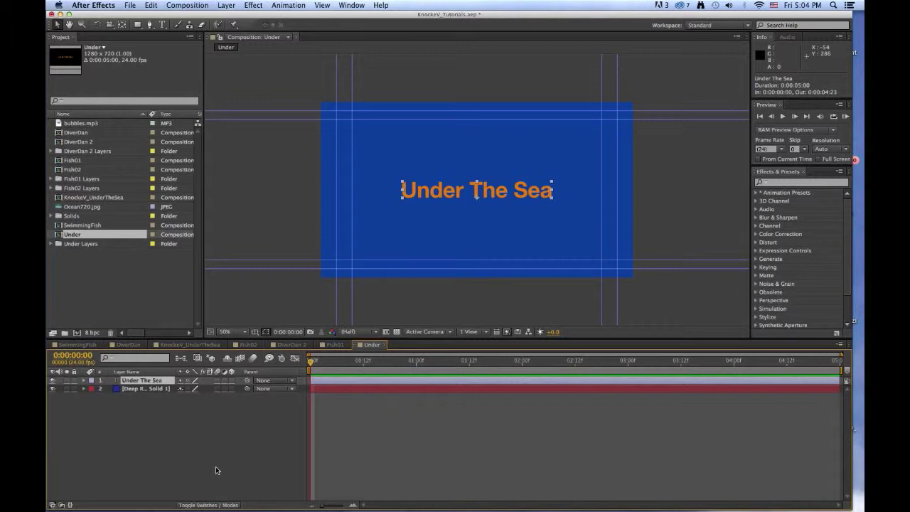
click(290, 6)
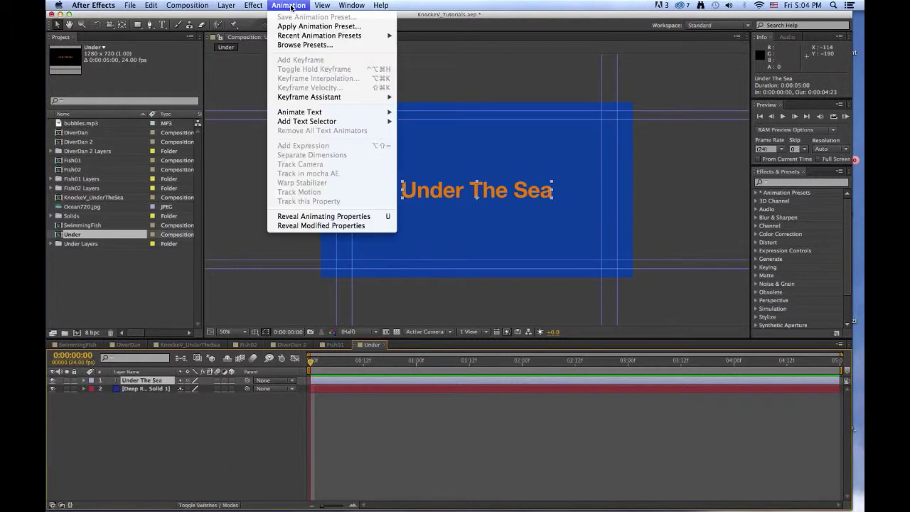
click(302, 45)
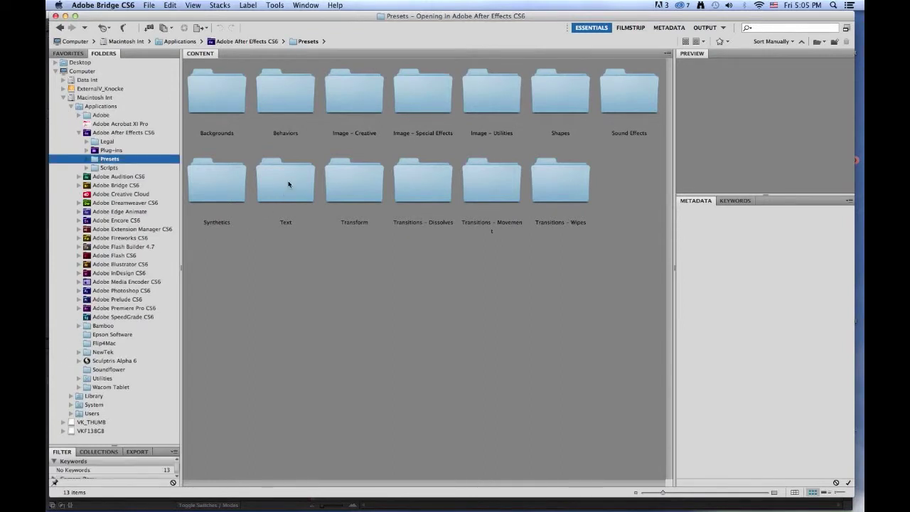
click(288, 186)
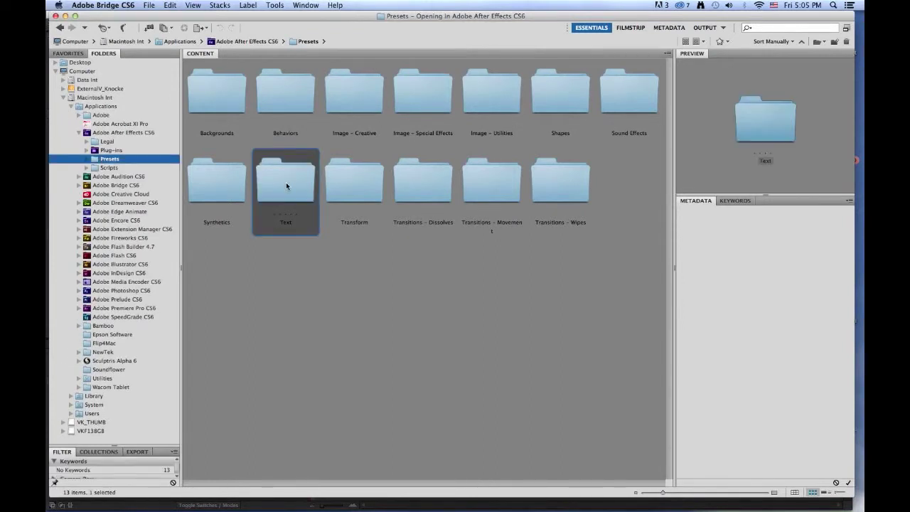
double_click(286, 186)
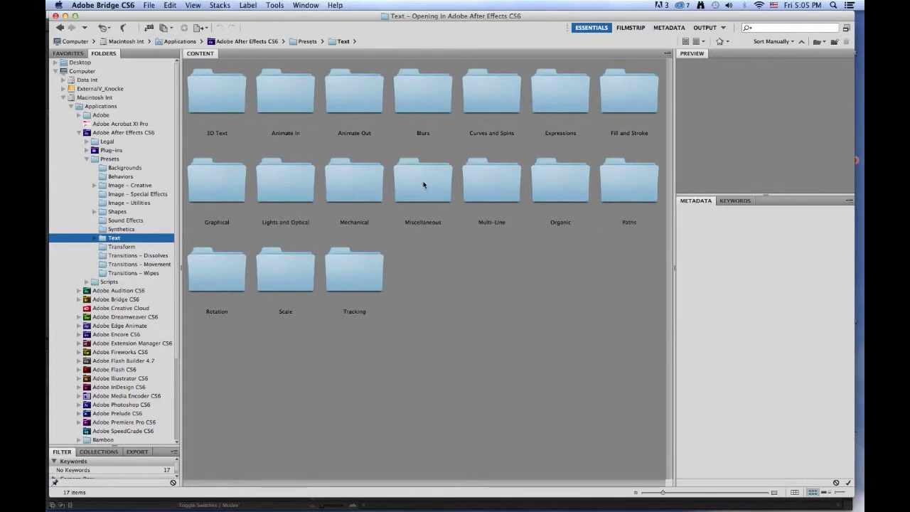
click(422, 92)
double_click(422, 93)
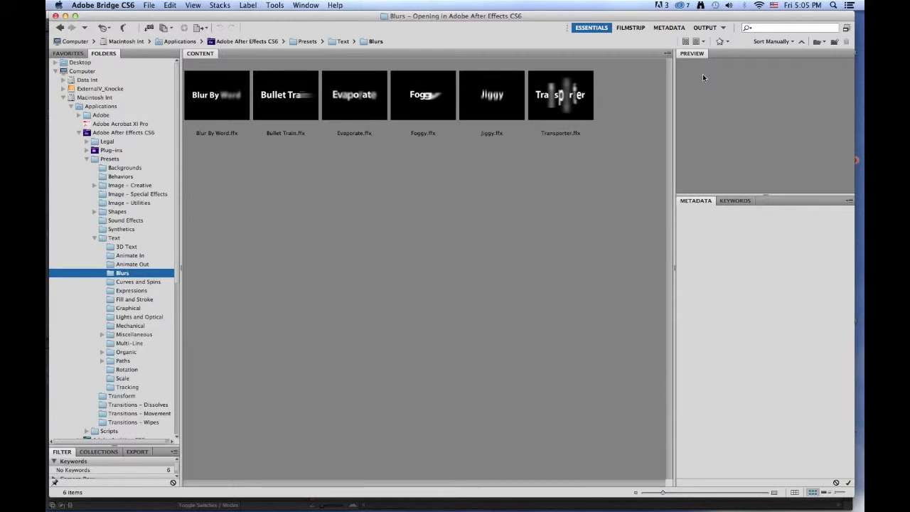
key(e)
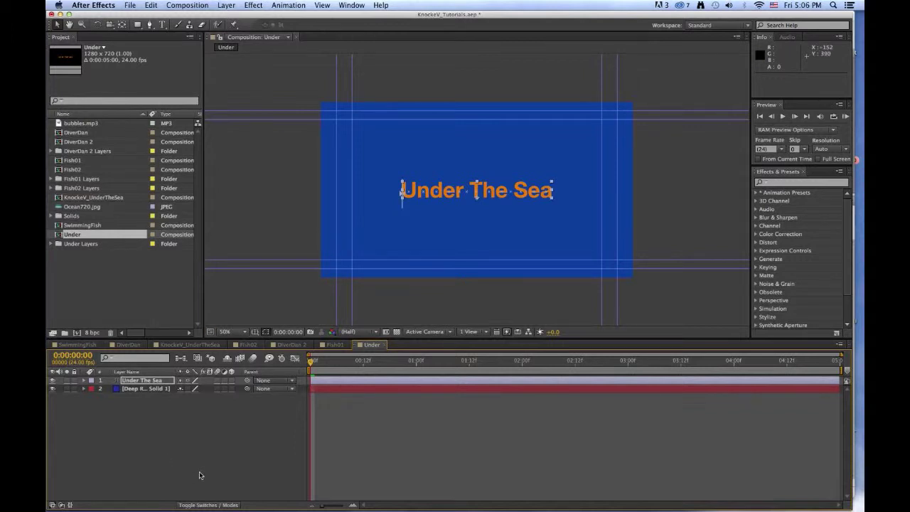
Reveal the animated properties of the text layer and play a RAM preview of the Under composition.
click(199, 471)
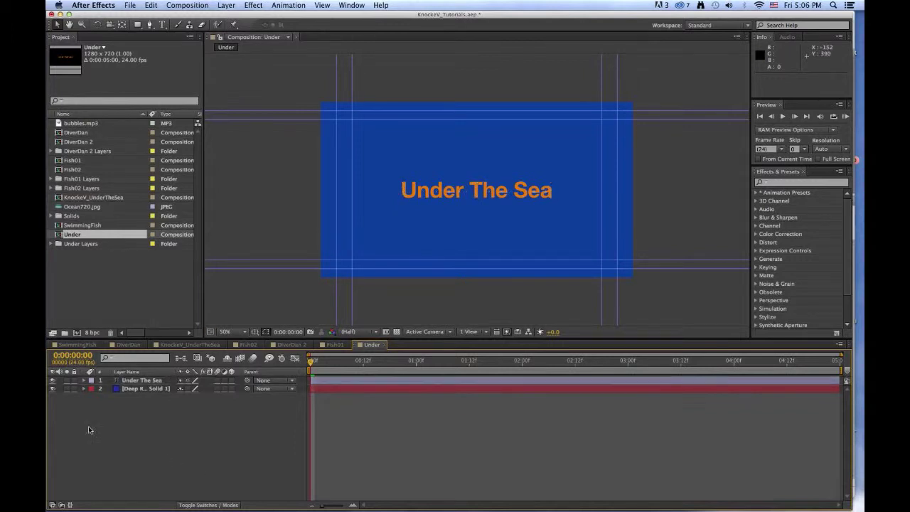
click(170, 421)
key(u)
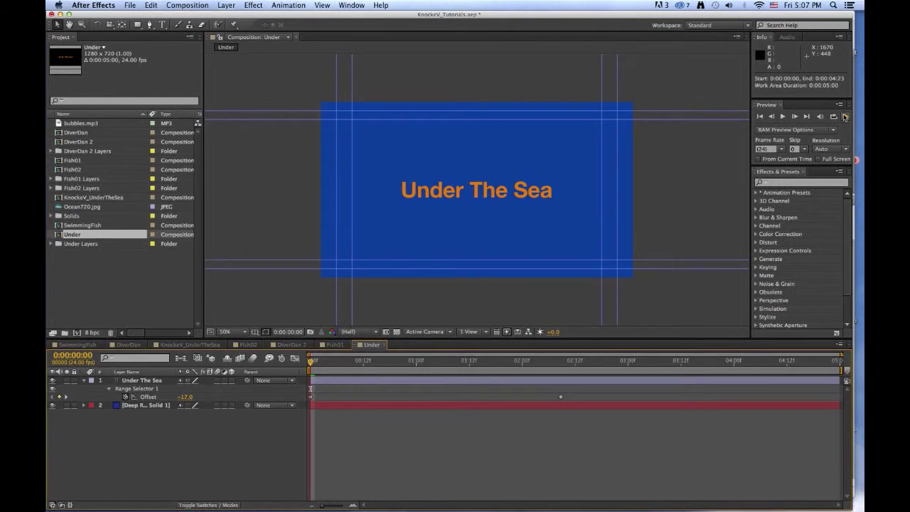
click(845, 116)
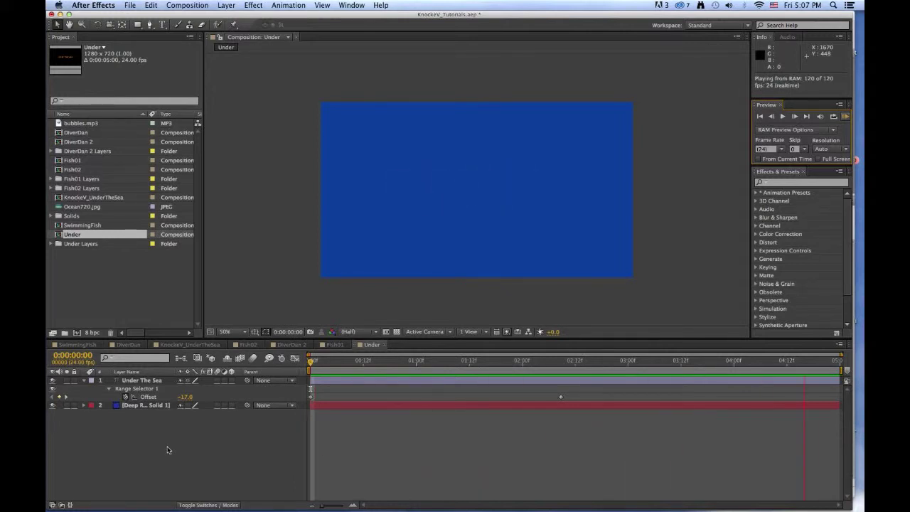
key(space)
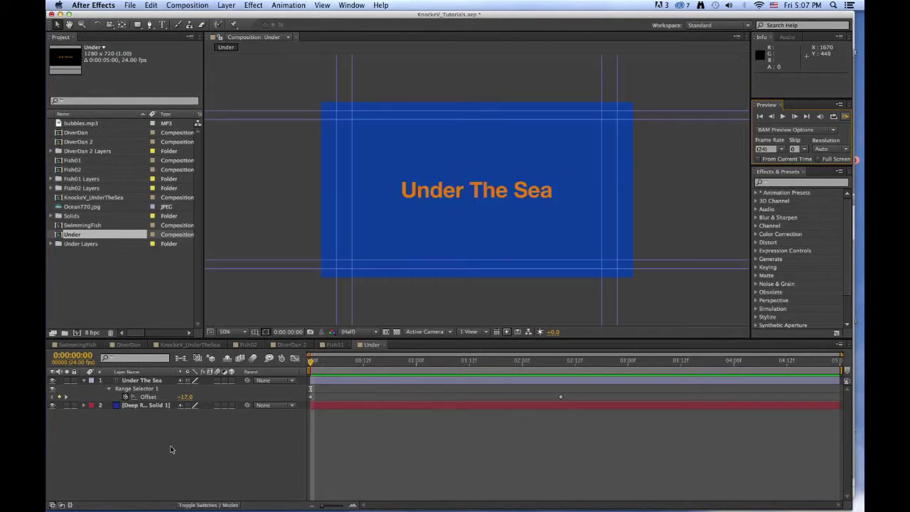
Time-reverse the two Offset keyframes of the "Under The Sea" layer and play a RAM preview of the result.
click(311, 396)
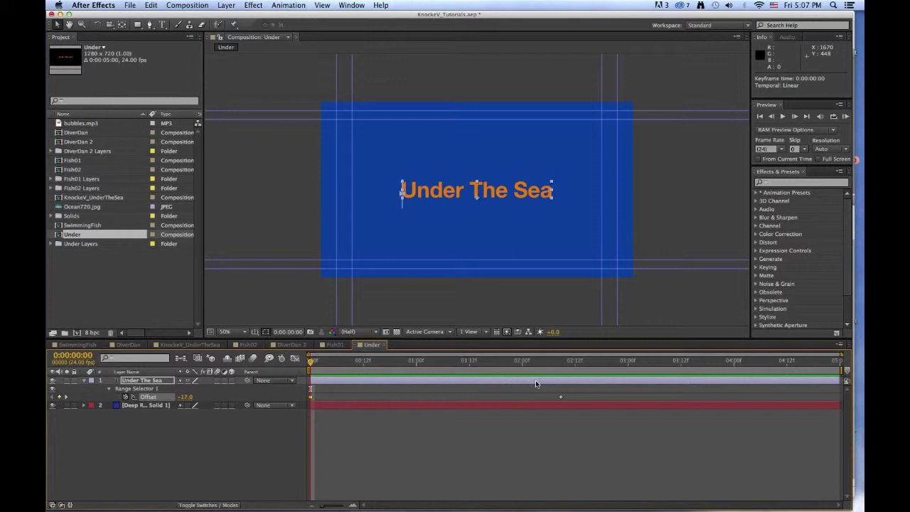
click(561, 398)
right_click(561, 396)
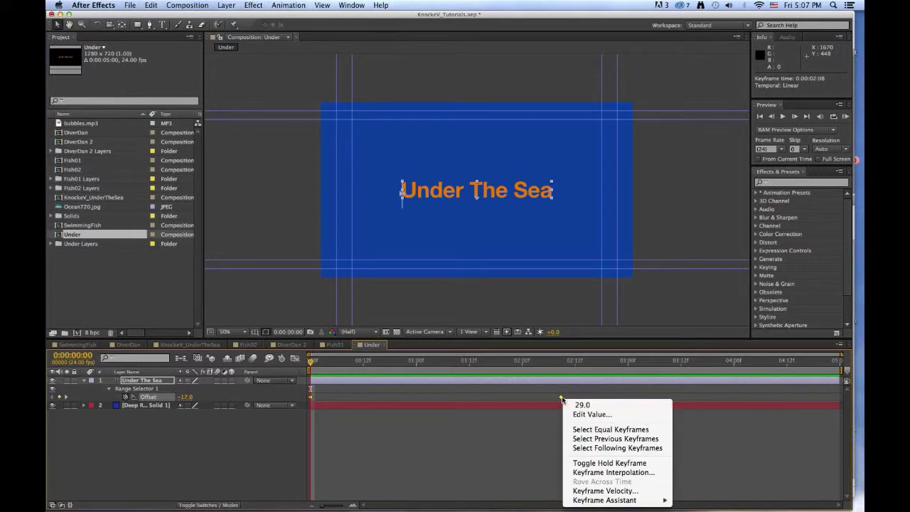
mouse_move(600, 499)
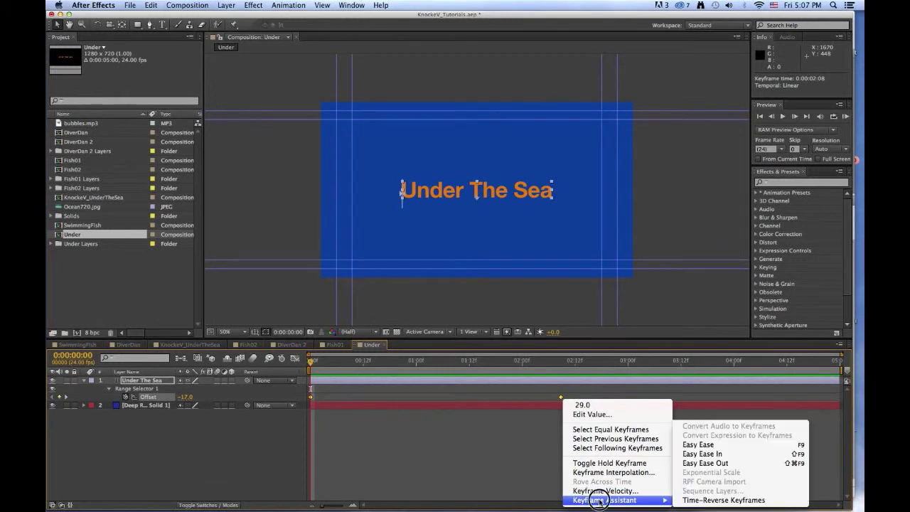
click(686, 502)
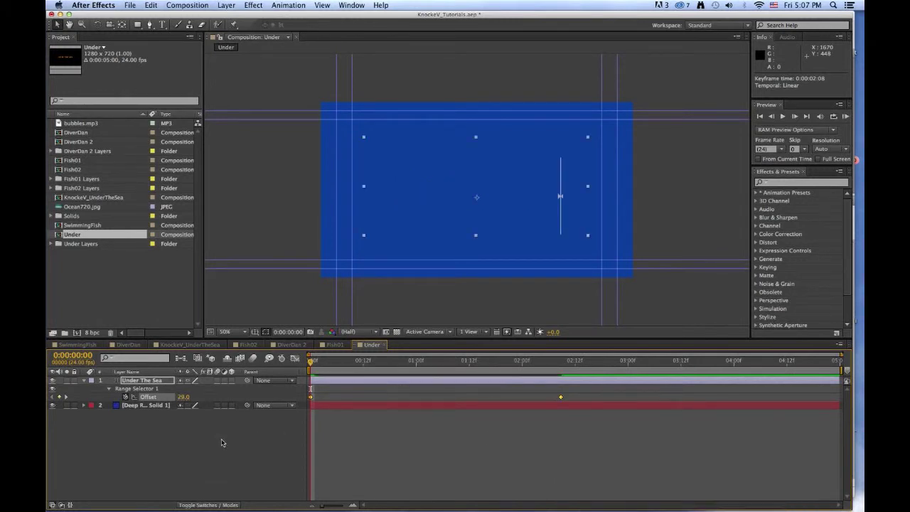
click(845, 116)
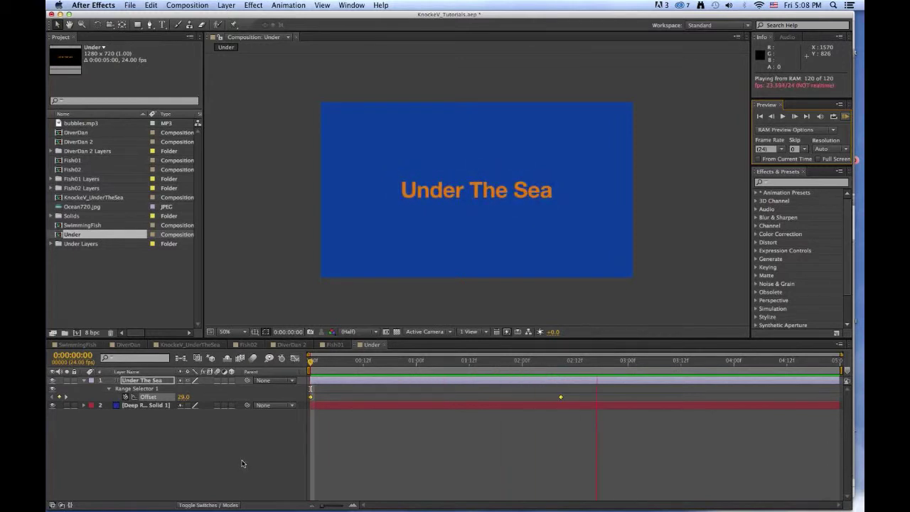
click(489, 446)
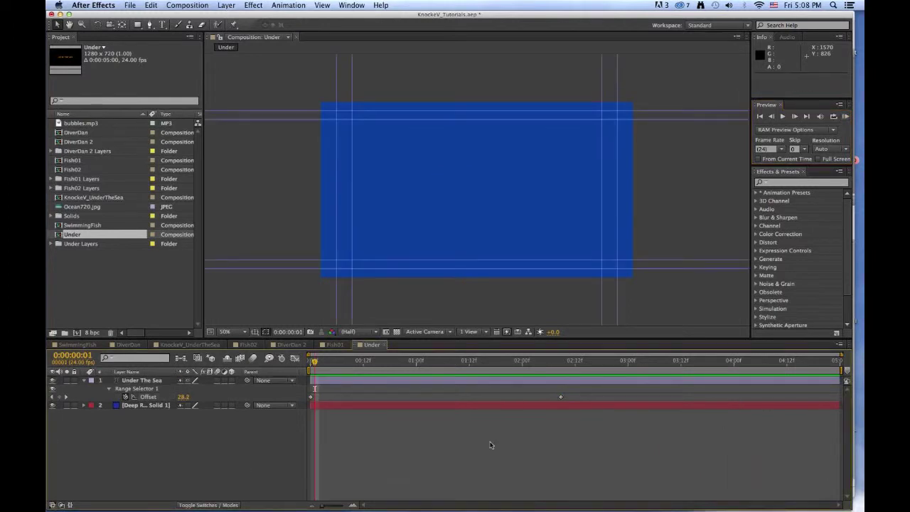
Move the second Offset keyframe of the "Under The Sea" layer to 0:00:01:12.
click(560, 397)
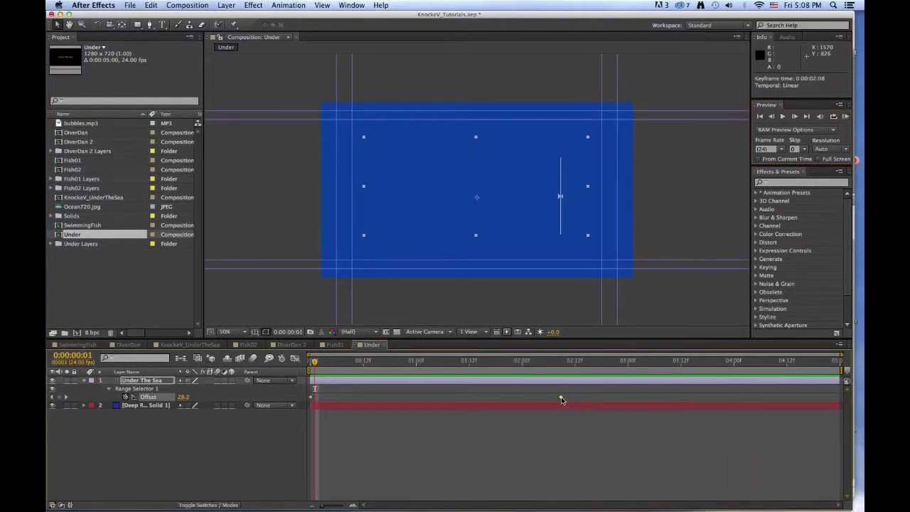
drag(560, 397, 403, 397)
drag(403, 397, 470, 400)
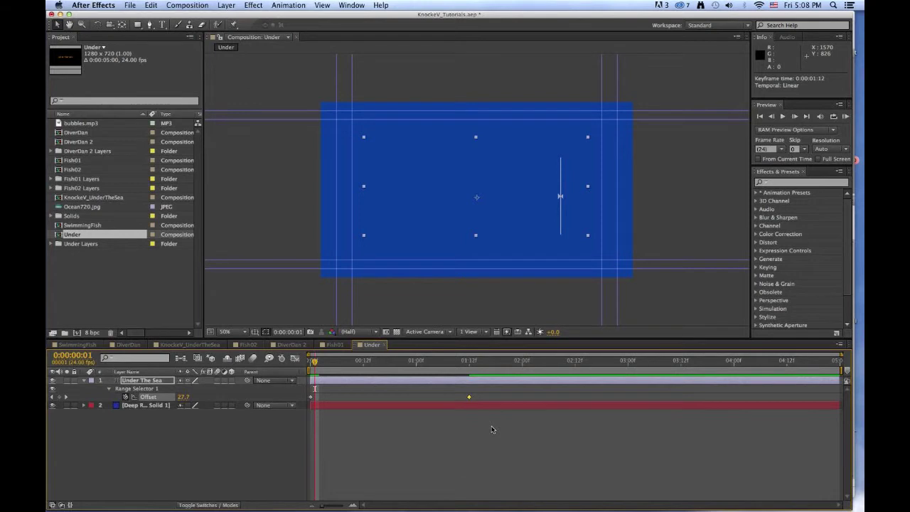
Copy the Offset keyframe at 0:00:01:12 to 0:00:03:00, and the first Offset keyframe to 0:00:04:23.
mouse_move(469, 401)
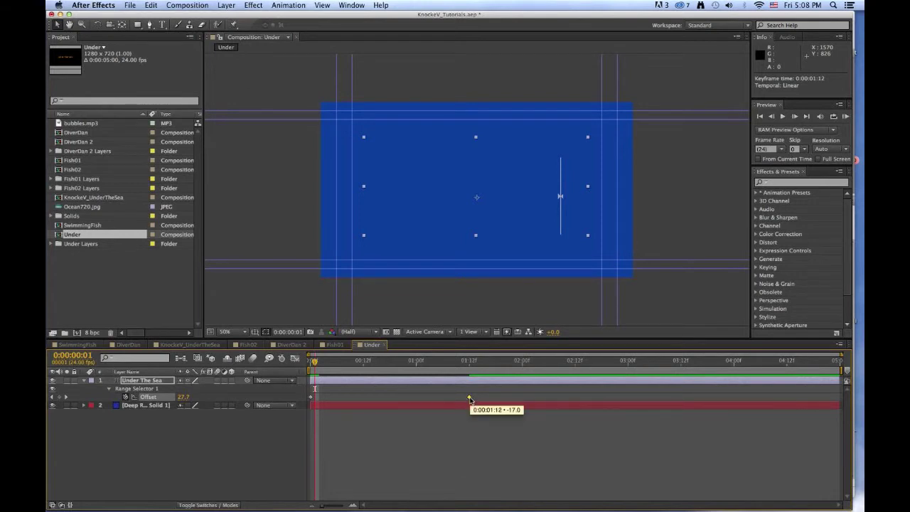
key(super+c)
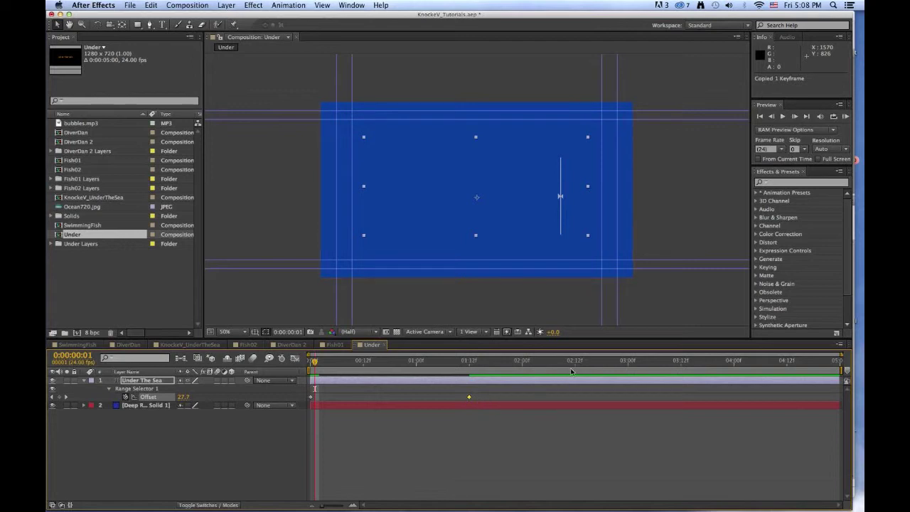
click(628, 363)
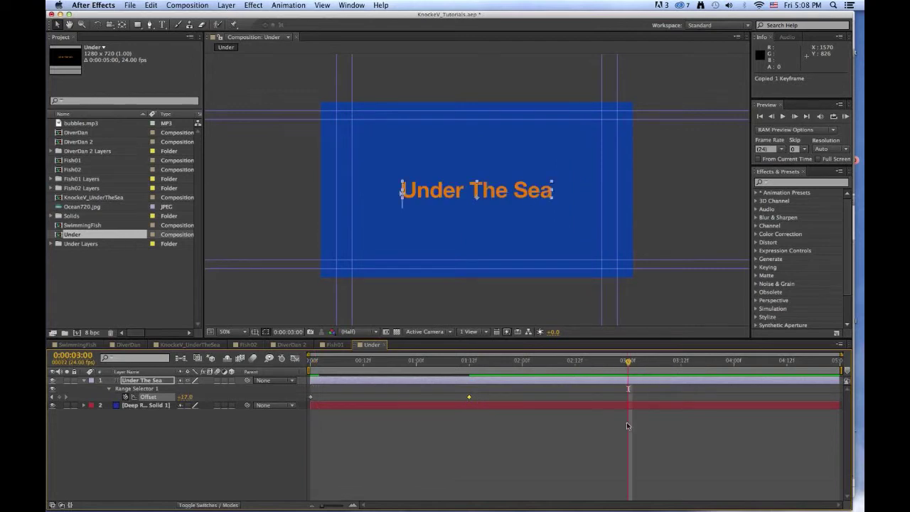
key(super+v)
click(310, 396)
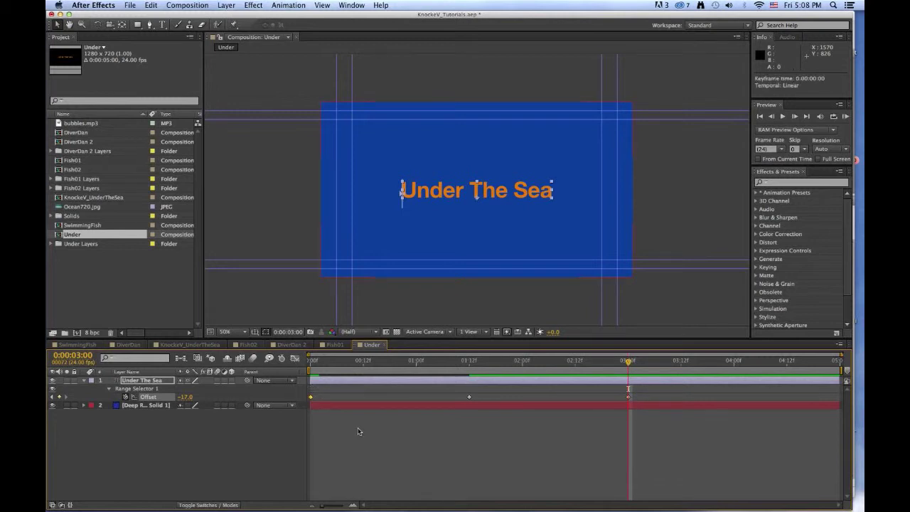
key(super+c)
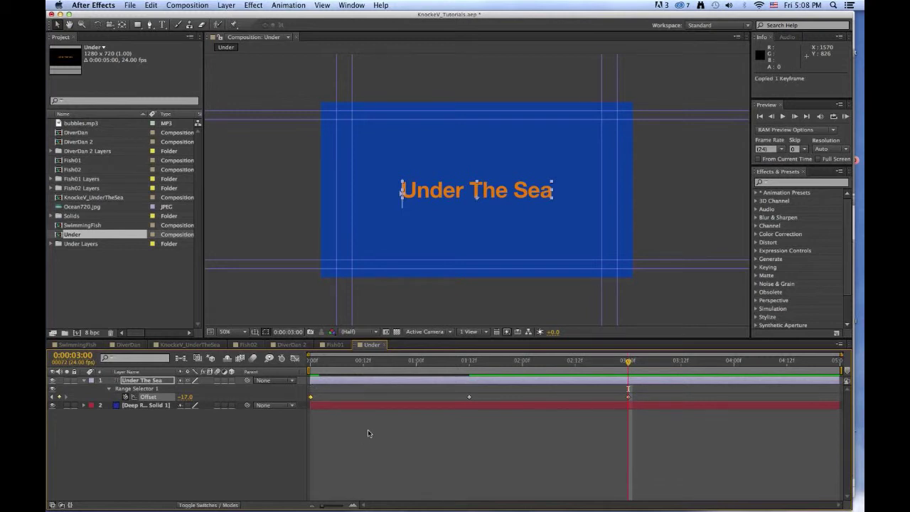
drag(621, 362, 846, 413)
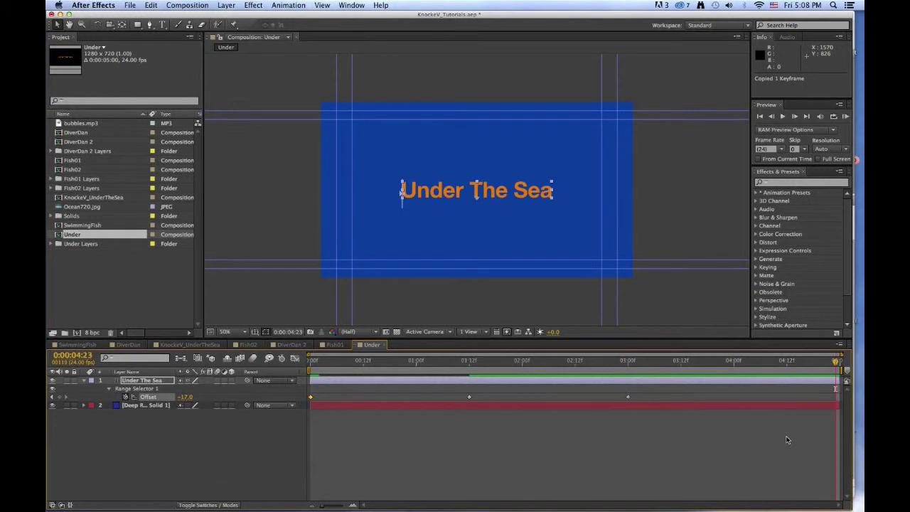
key(super+v)
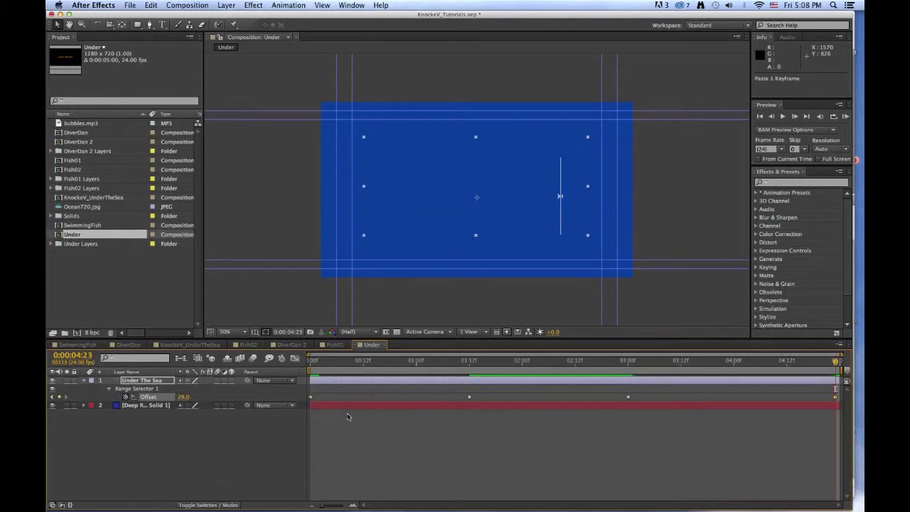
Return to the first frame and play a RAM preview of the title fading in and out.
click(760, 116)
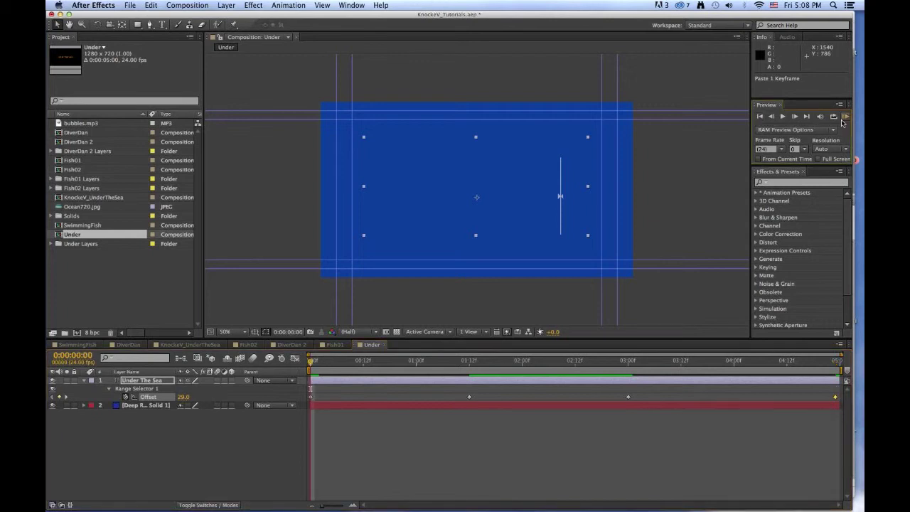
click(845, 116)
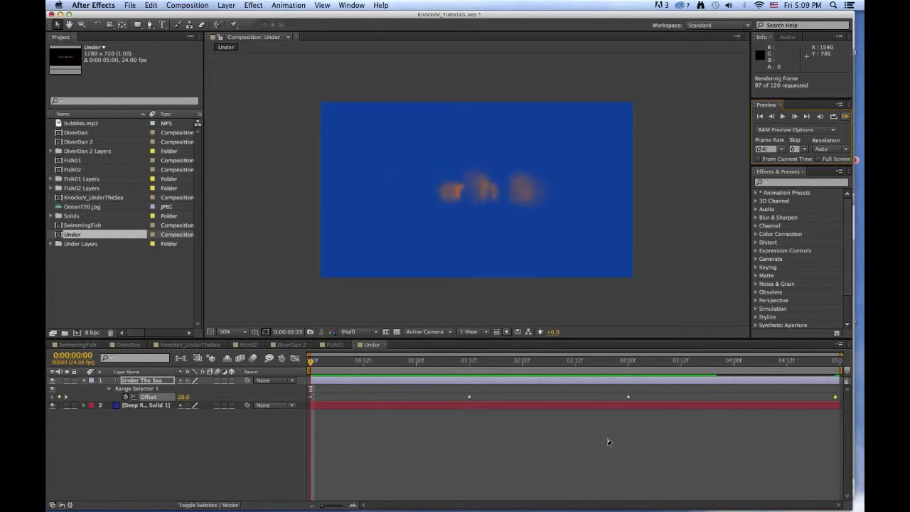
key(space)
click(658, 416)
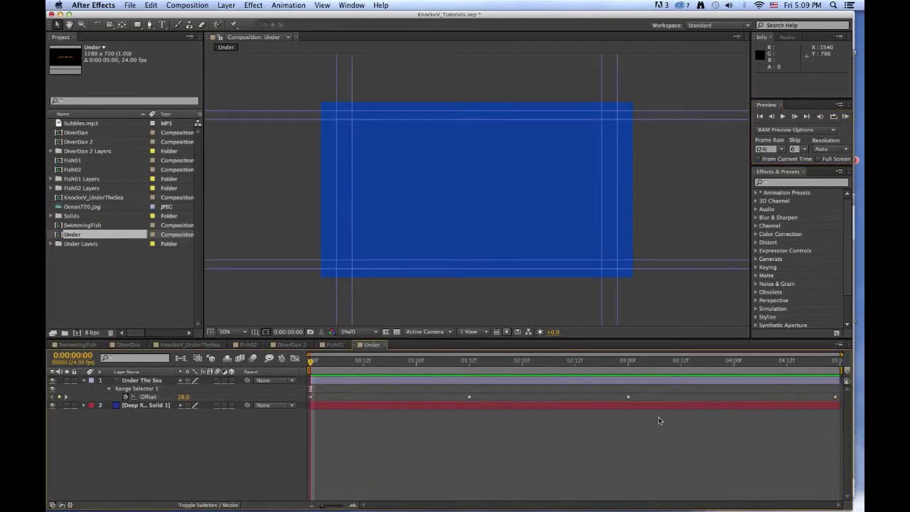
Move the third Offset keyframe to about 0:00:03:17 and the second to about 0:00:01:04, and save the project.
drag(628, 399, 703, 399)
drag(469, 397, 434, 397)
key(super+s)
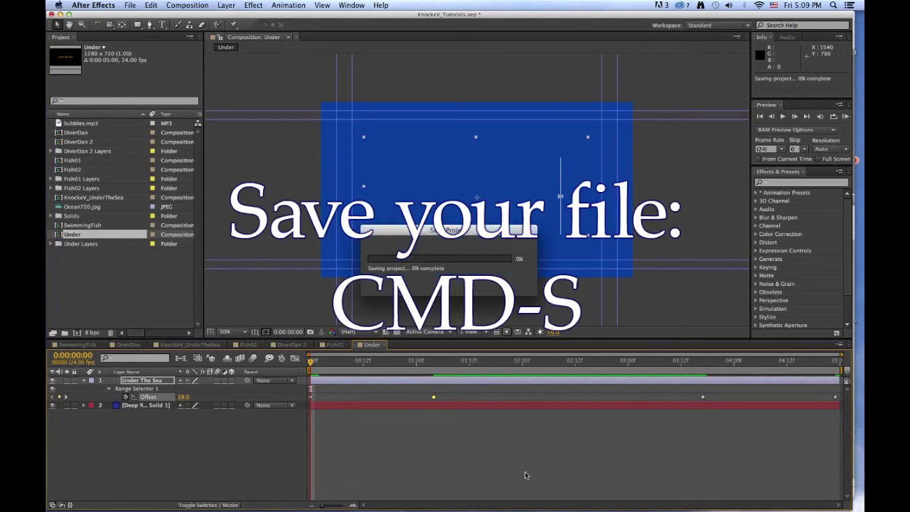